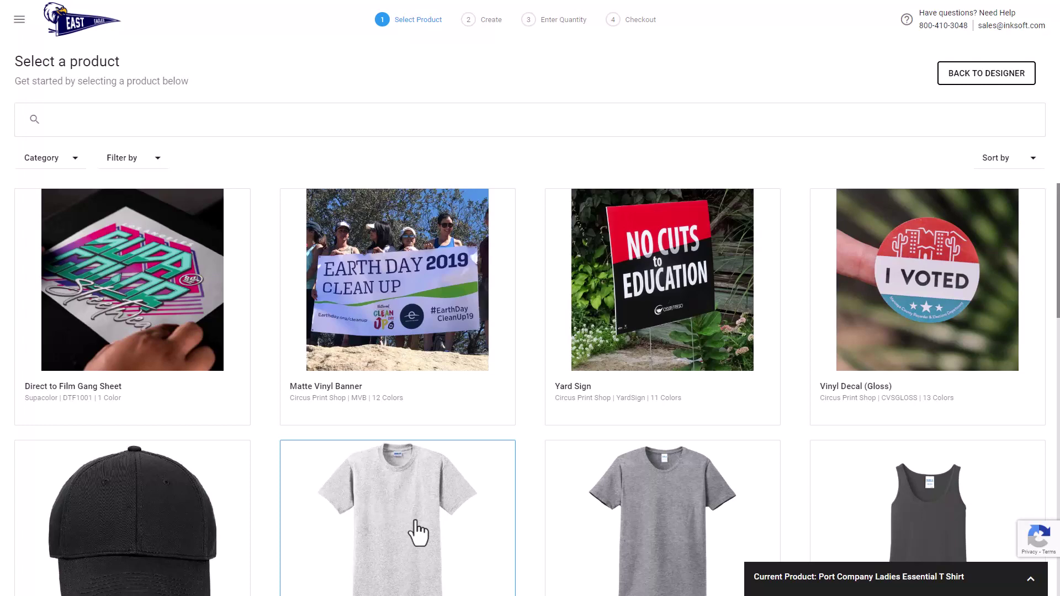
- Start a design on the Gildan Ultra Cotton 100% Cotton T-Shirt with the baseball-style Eagles Insert Sport art from East Eagles Designs
{"action": "left_click", "coordinate": [418, 533]}
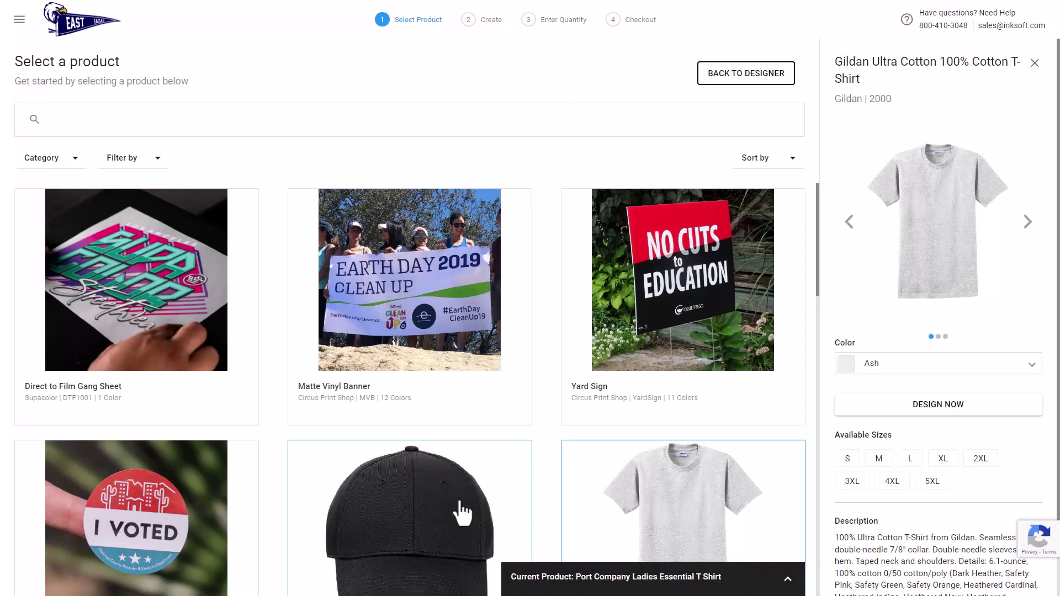
{"action": "left_click", "coordinate": [913, 405]}
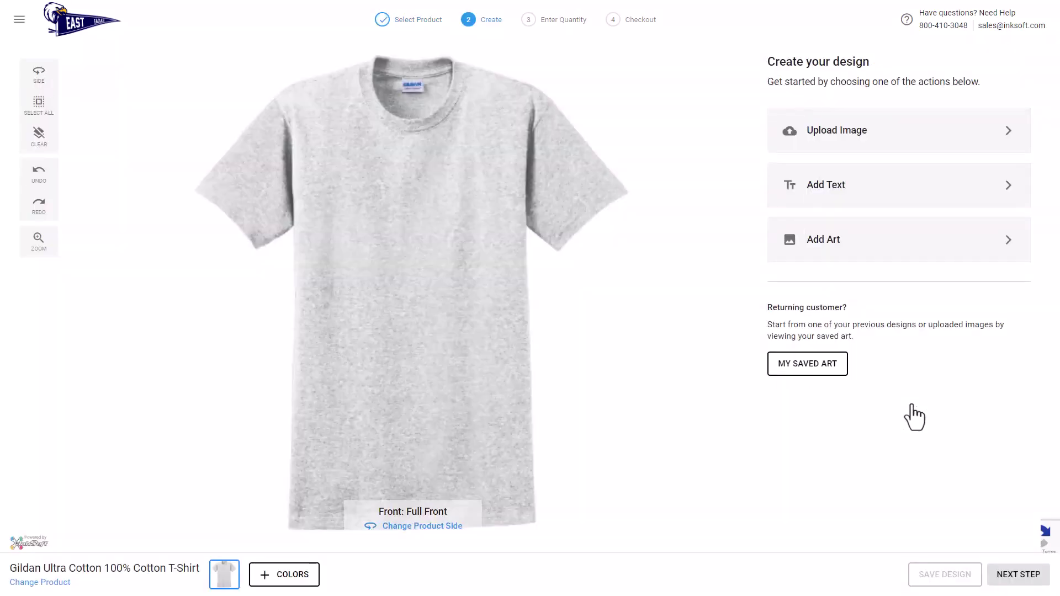
{"action": "left_click", "coordinate": [820, 231]}
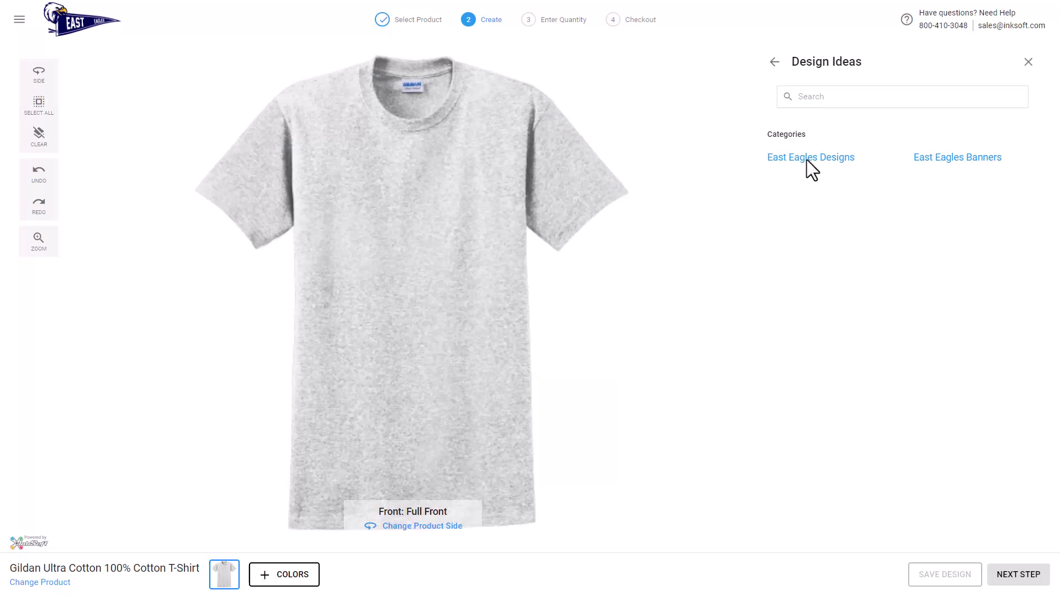
{"action": "left_click", "coordinate": [807, 159]}
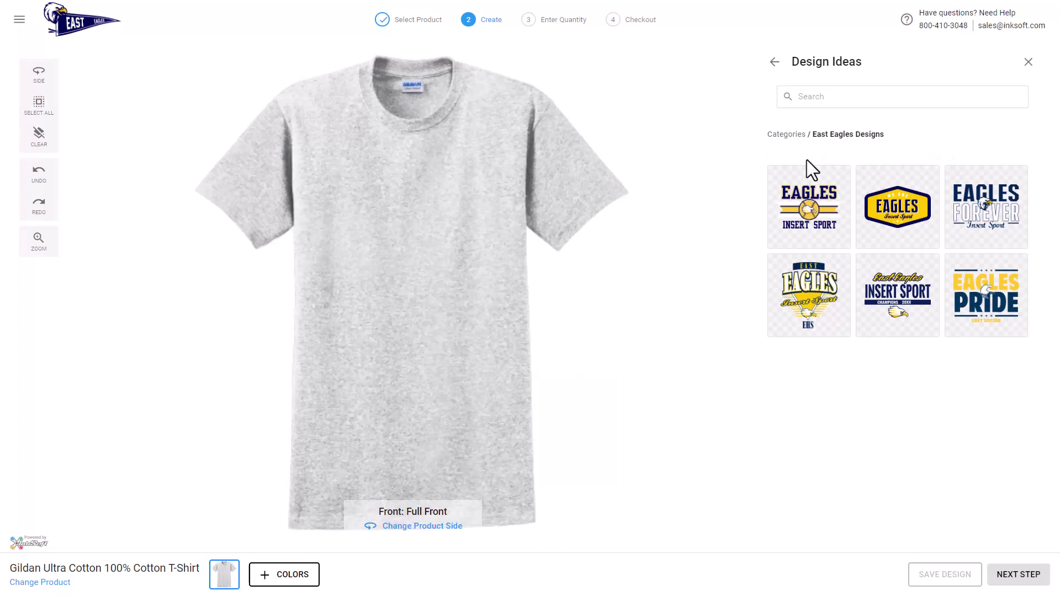
{"action": "left_click", "coordinate": [810, 205]}
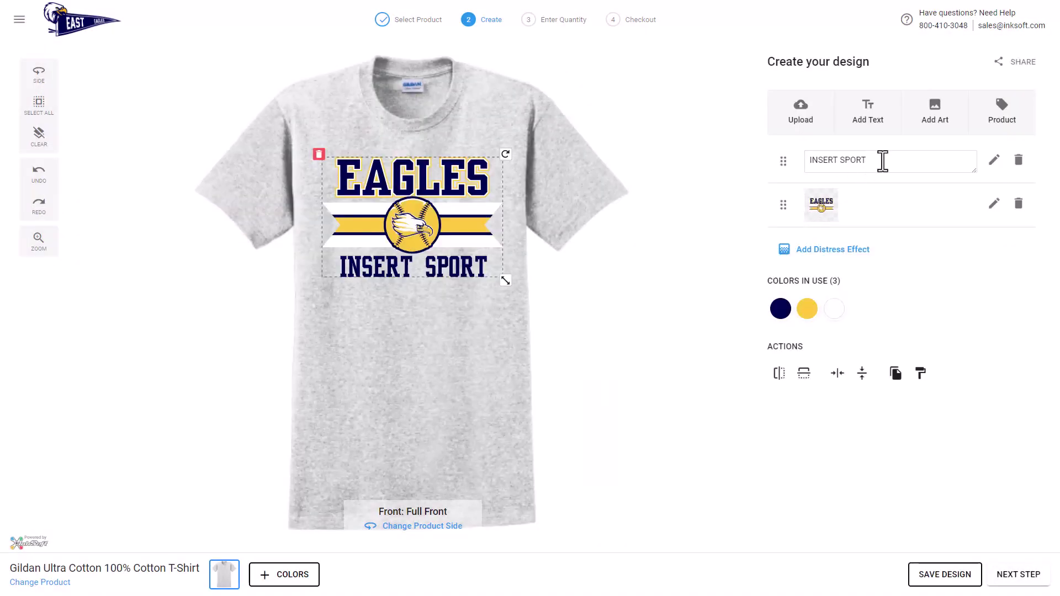
- Replace the INSERT SPORT text in the design with SOCCER
{"action": "left_click", "coordinate": [882, 161]}
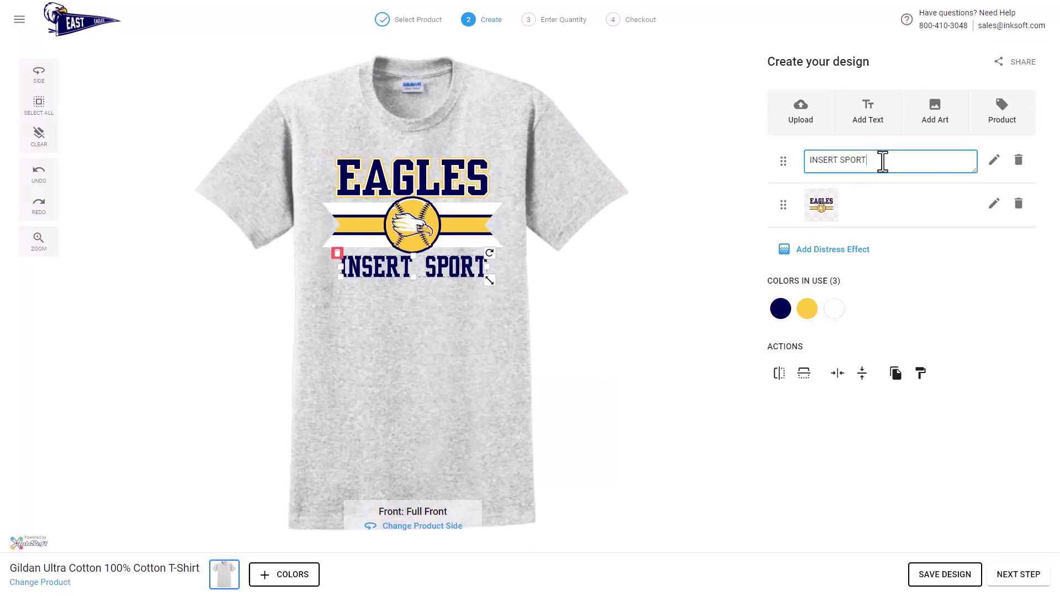
{"action": "left_click_drag", "start_coordinate": [882, 161], "coordinate": [809, 160]}
{"action": "type", "text": "SOCCER"}
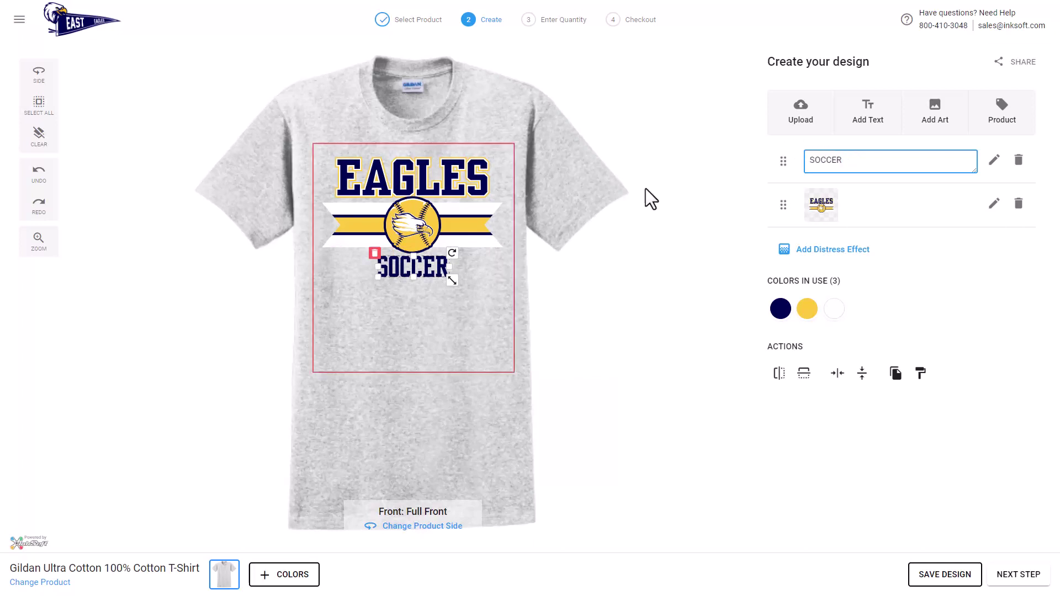
- Change the shirt color to light blue, and switch the product to the gray Port Company Ladies Essential T Shirt
{"action": "left_click", "coordinate": [303, 577]}
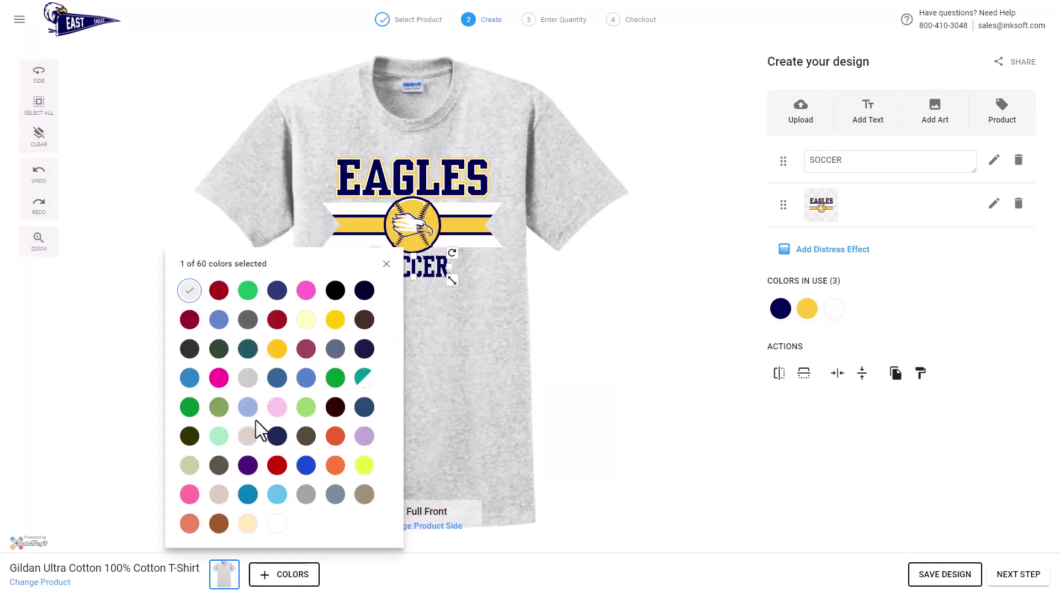
{"action": "left_click", "coordinate": [247, 407]}
{"action": "left_click", "coordinate": [55, 582]}
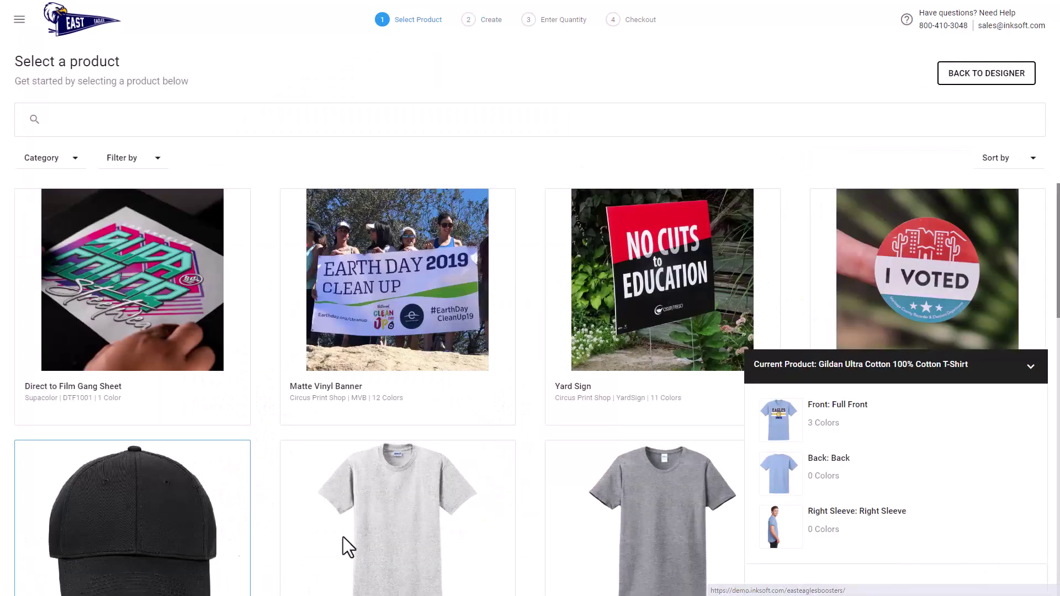
{"action": "left_click", "coordinate": [700, 495]}
{"action": "left_click", "coordinate": [883, 405]}
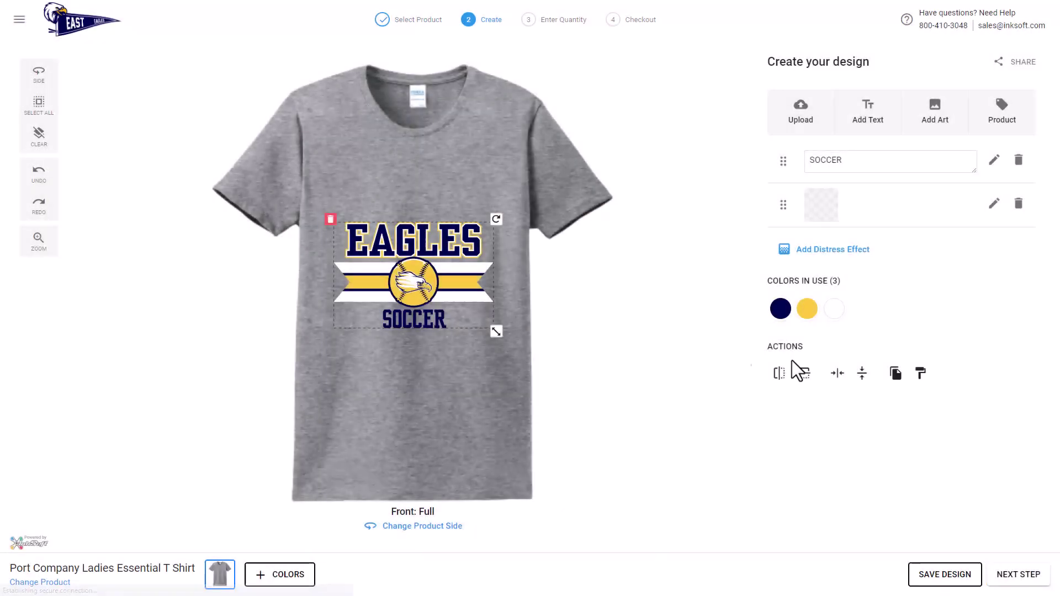
- Move the Eagles Soccer design up to the chest, enlarge it to the full print-area width, and proceed to the following order stage
{"action": "left_click_drag", "start_coordinate": [424, 224], "coordinate": [412, 185]}
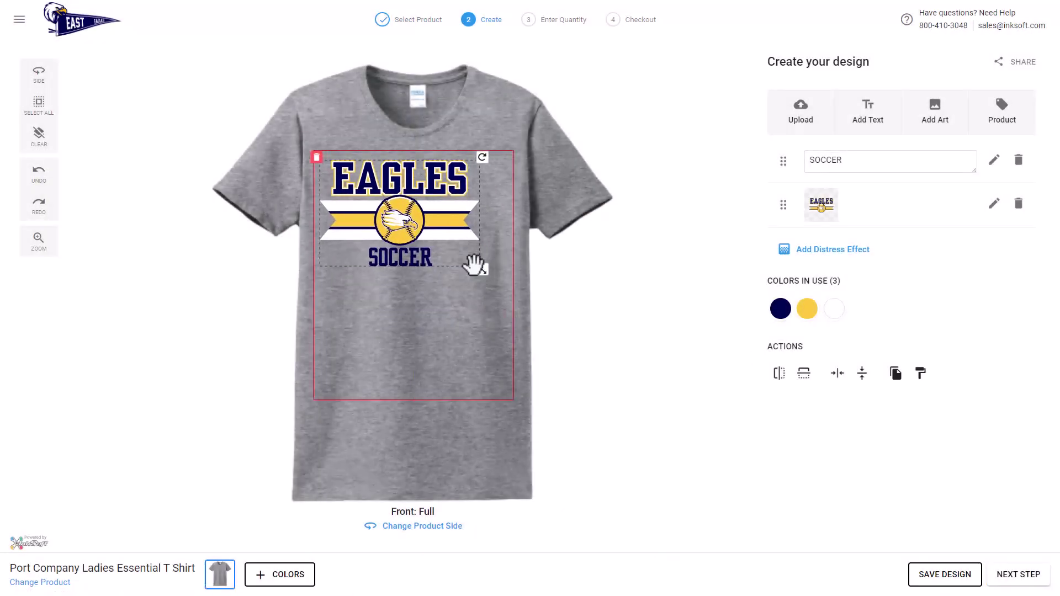
{"action": "left_click_drag", "start_coordinate": [482, 268], "coordinate": [506, 289]}
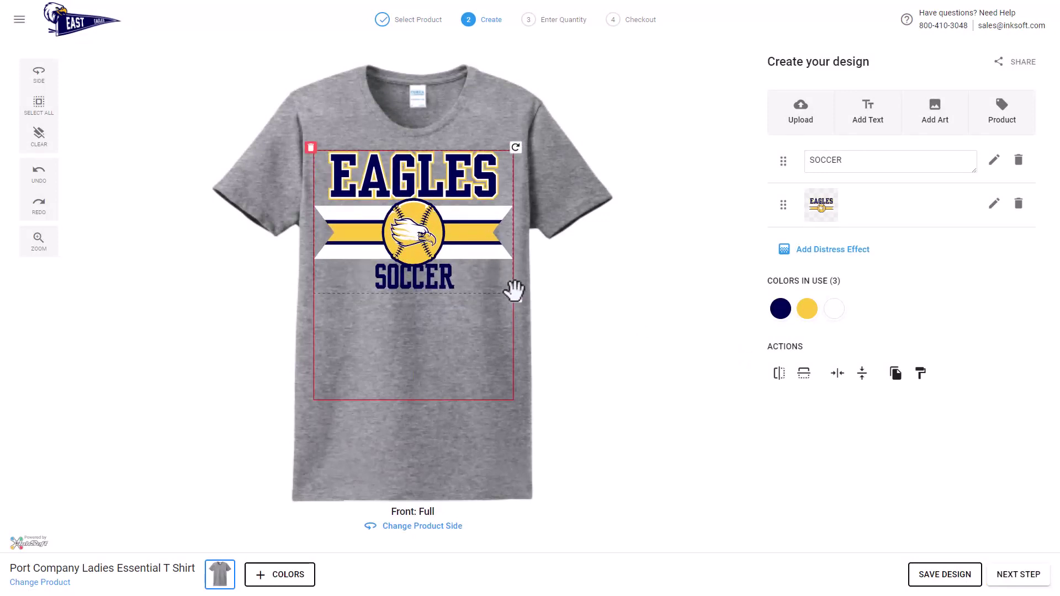
{"action": "left_click", "coordinate": [1014, 575]}
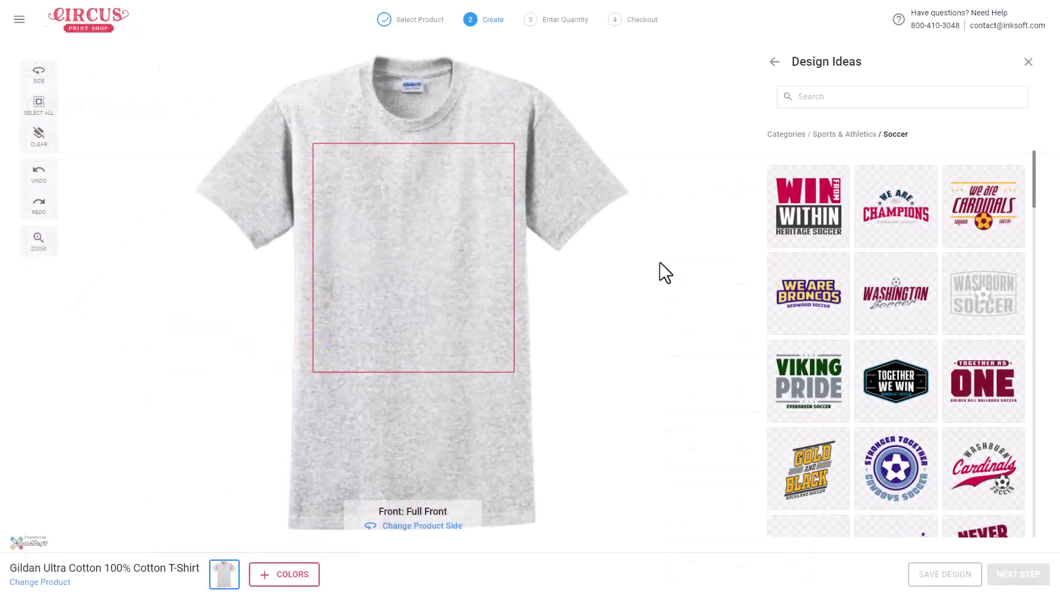
- Choose the Viking Pride design from the Soccer design ideas for the Circus Print Shop shirt
{"action": "left_click", "coordinate": [806, 399]}
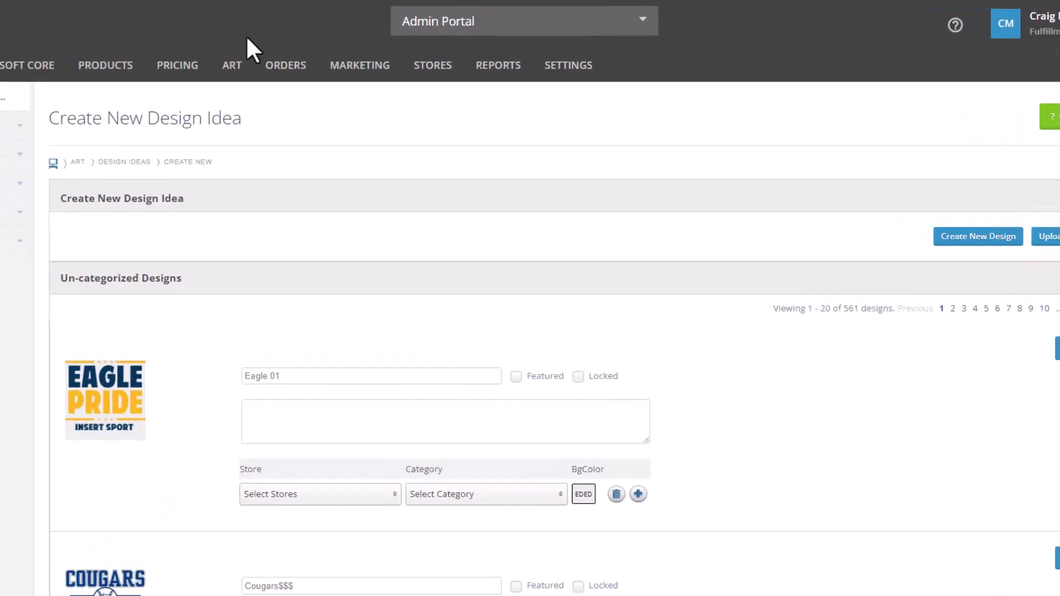
- In the Admin Portal, open the Manage Design Ideas page and filter the designs by Admin Created set to Yes
{"action": "mouse_move", "coordinate": [288, 55]}
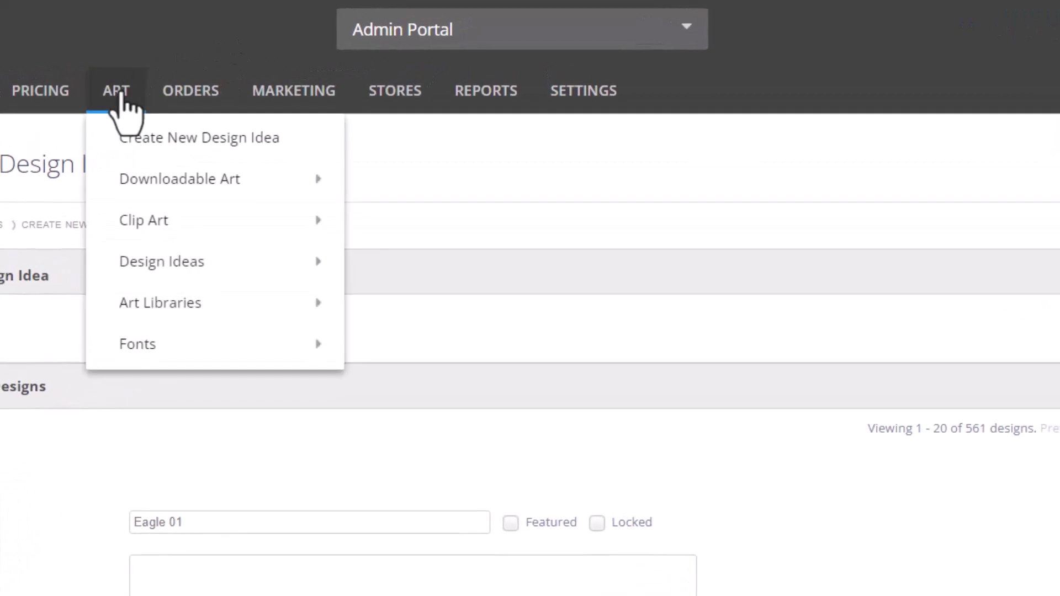
{"action": "mouse_move", "coordinate": [142, 267]}
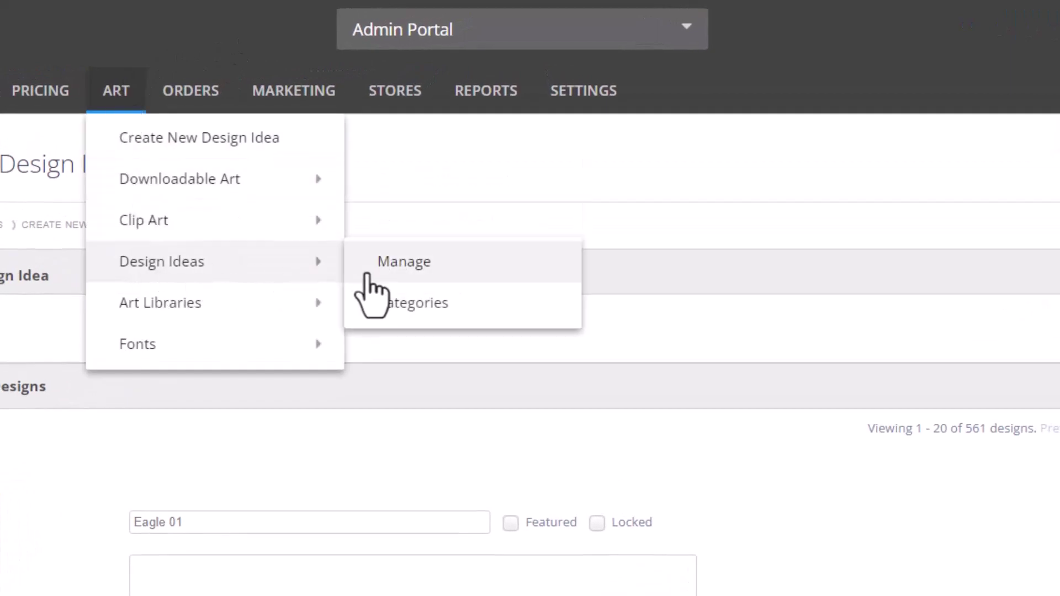
{"action": "left_click", "coordinate": [373, 269]}
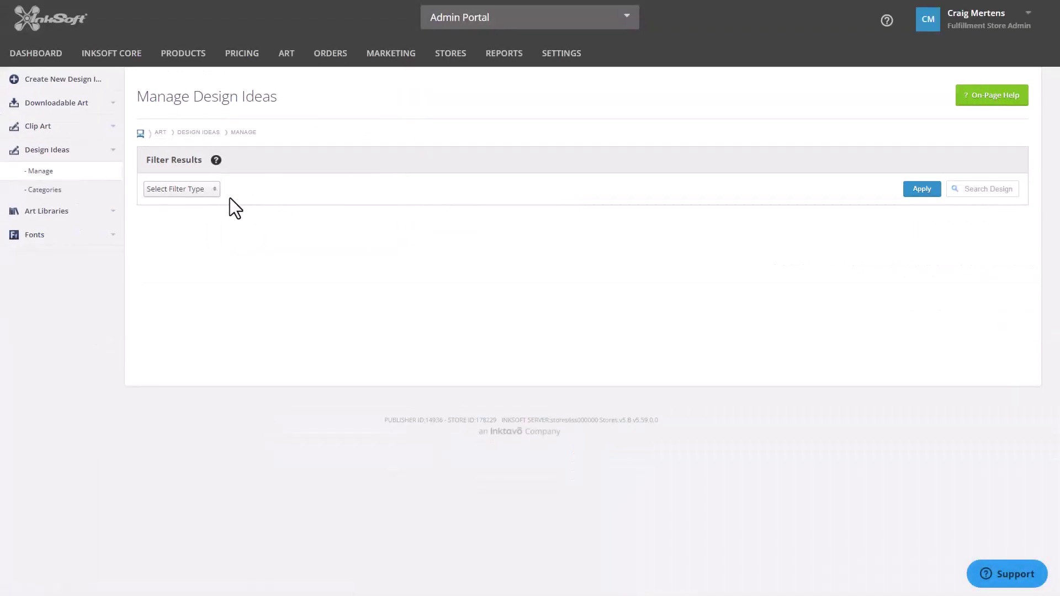
{"action": "left_click", "coordinate": [213, 193]}
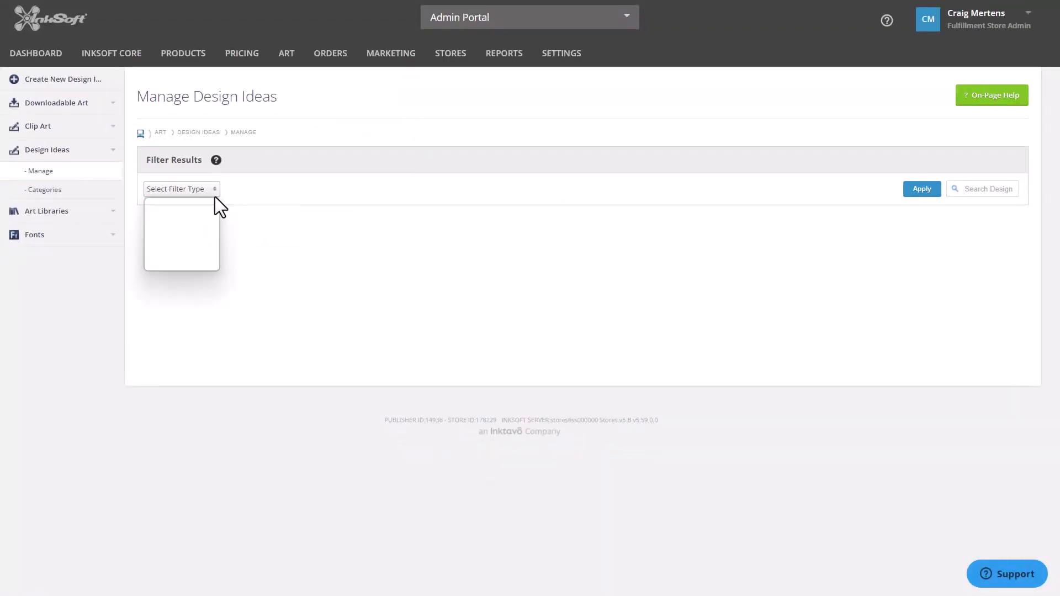
{"action": "left_click", "coordinate": [173, 266]}
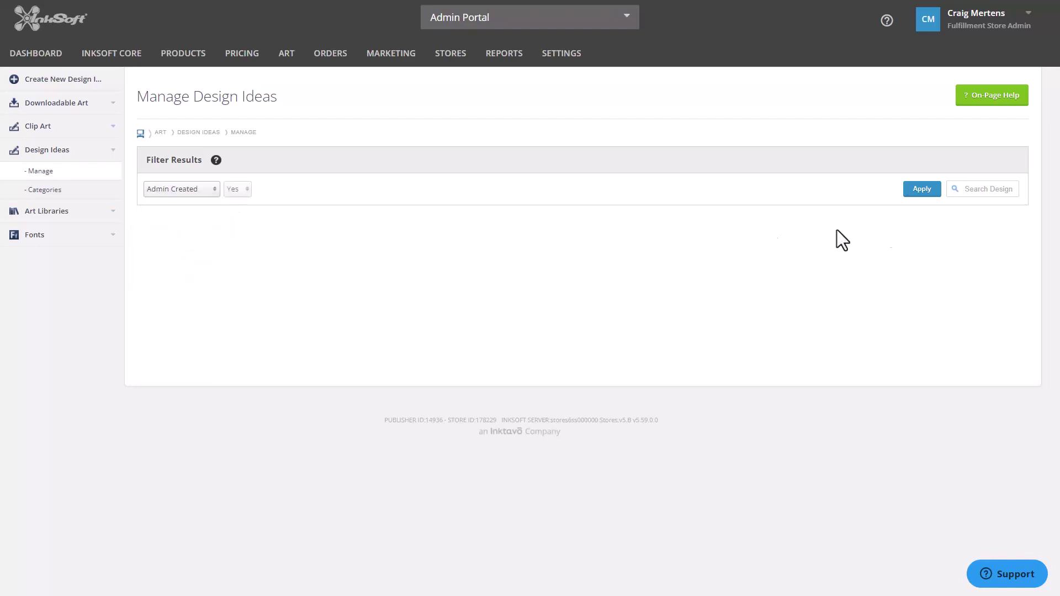
{"action": "left_click", "coordinate": [917, 191]}
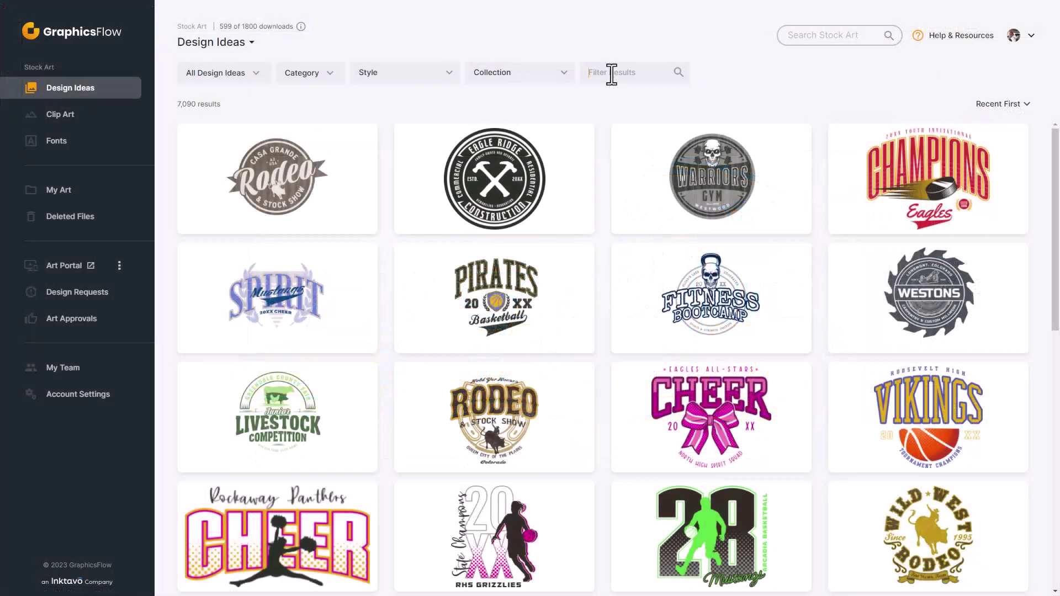
- In GraphicsFlow, filter the design ideas by "spirit" and open the Eagles Spirit design GB20_Template23_A for customizing
{"action": "type", "text": "spirit"}
{"action": "key", "text": "Return"}
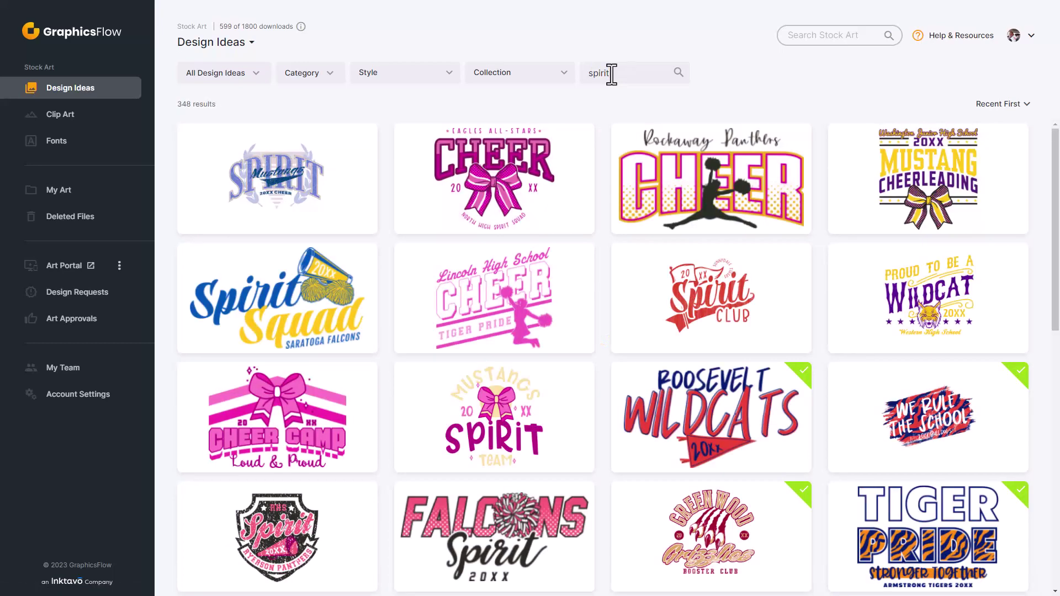
{"action": "scroll", "coordinate": [797, 499], "scroll_direction": "down", "scroll_amount": 5}
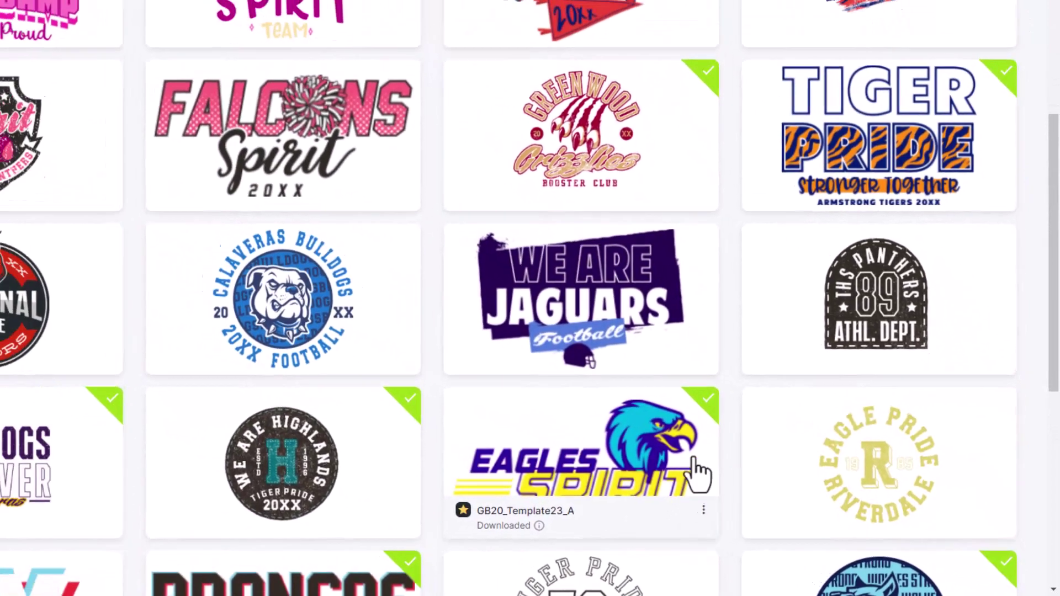
{"action": "left_click", "coordinate": [668, 481]}
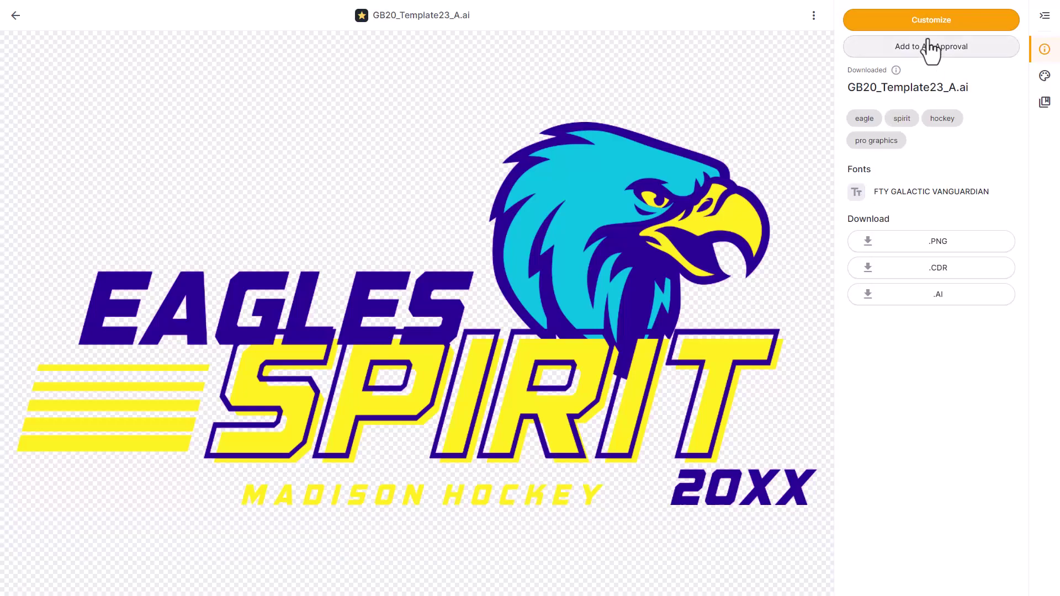
{"action": "left_click", "coordinate": [932, 21]}
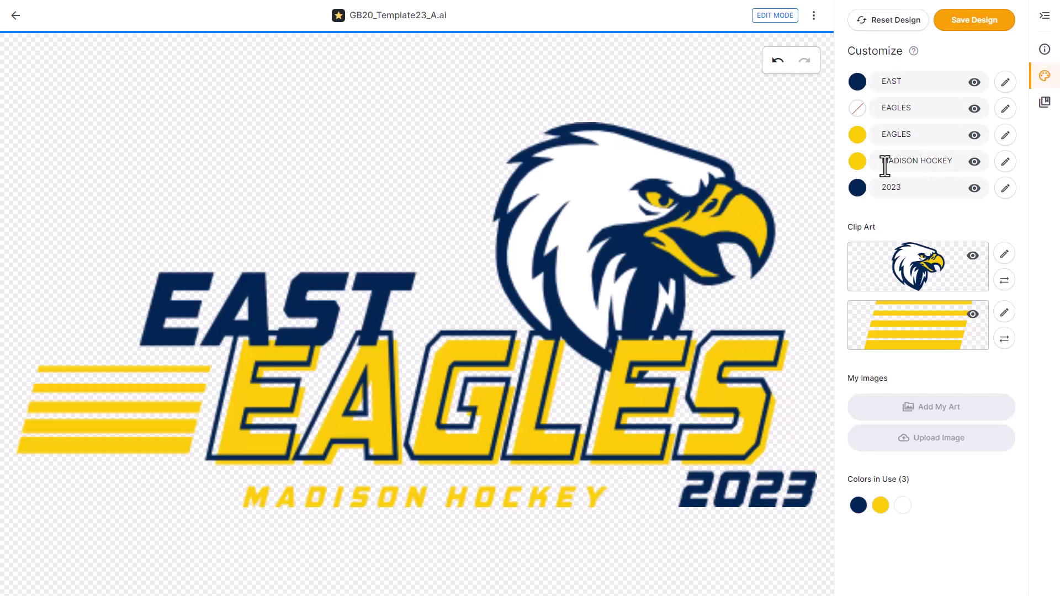
- Check the edit settings of the MADISON HOCKEY text and hide that text layer
{"action": "left_click", "coordinate": [1004, 163]}
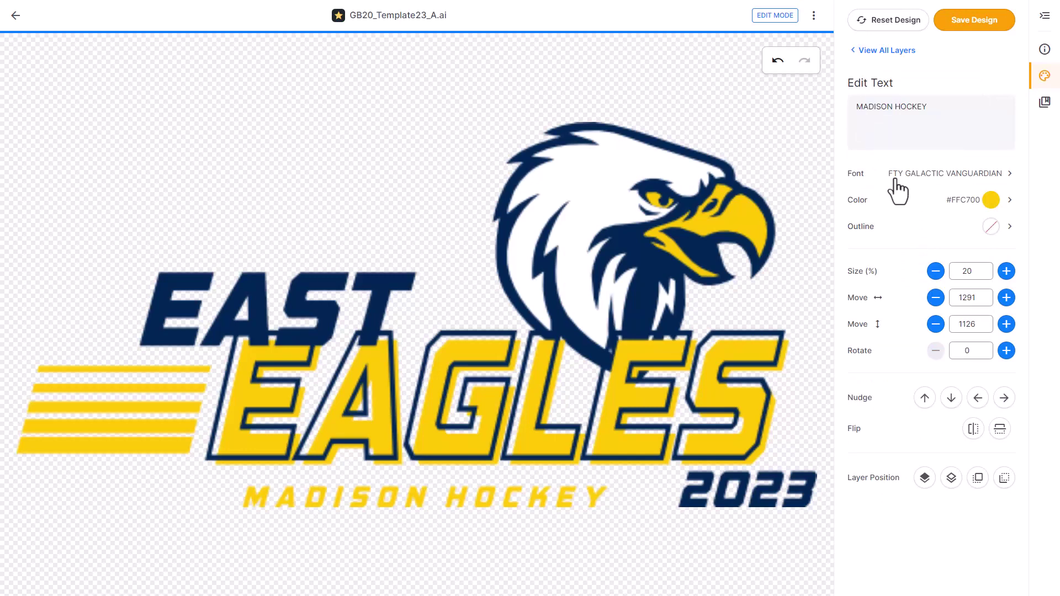
{"action": "left_click", "coordinate": [876, 51]}
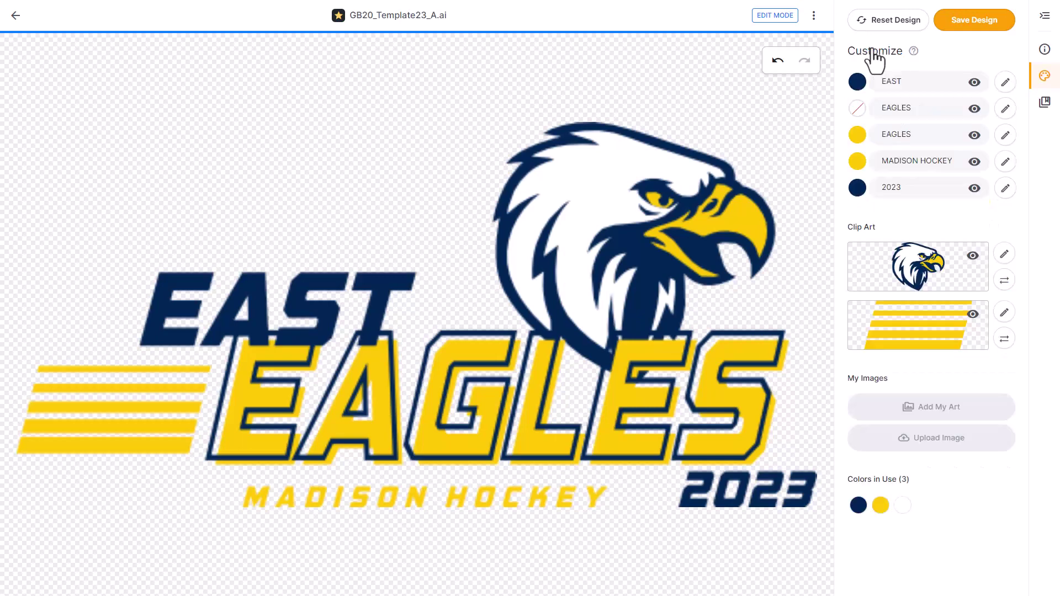
{"action": "left_click", "coordinate": [974, 164]}
- Save the customized design as "Eagles 02" in the East Eagles folder of My Art
{"action": "left_click", "coordinate": [968, 25]}
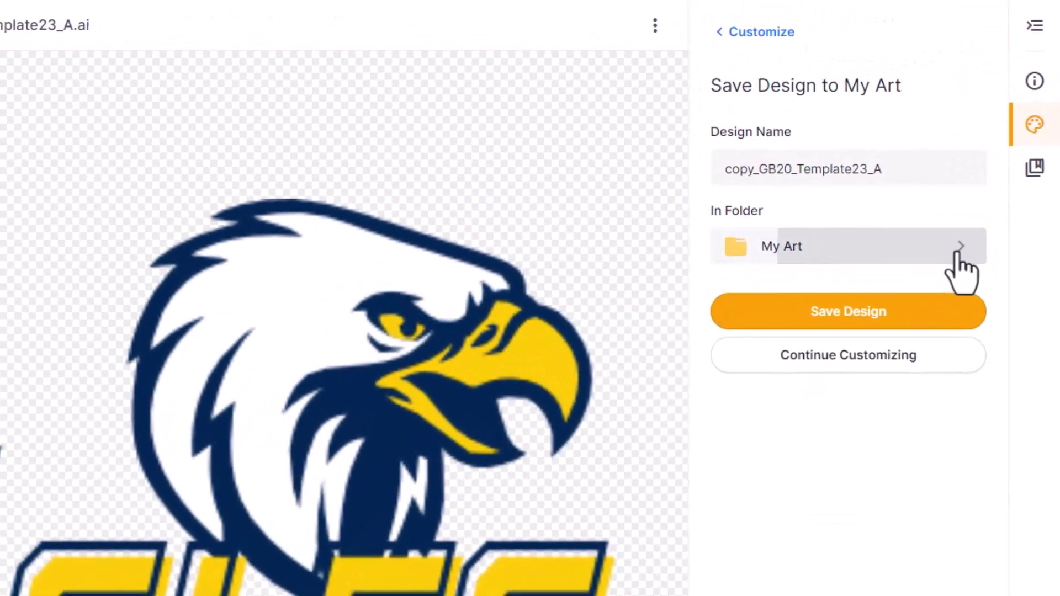
{"action": "left_click", "coordinate": [996, 151]}
{"action": "scroll", "coordinate": [847, 381], "scroll_direction": "down", "scroll_amount": 1}
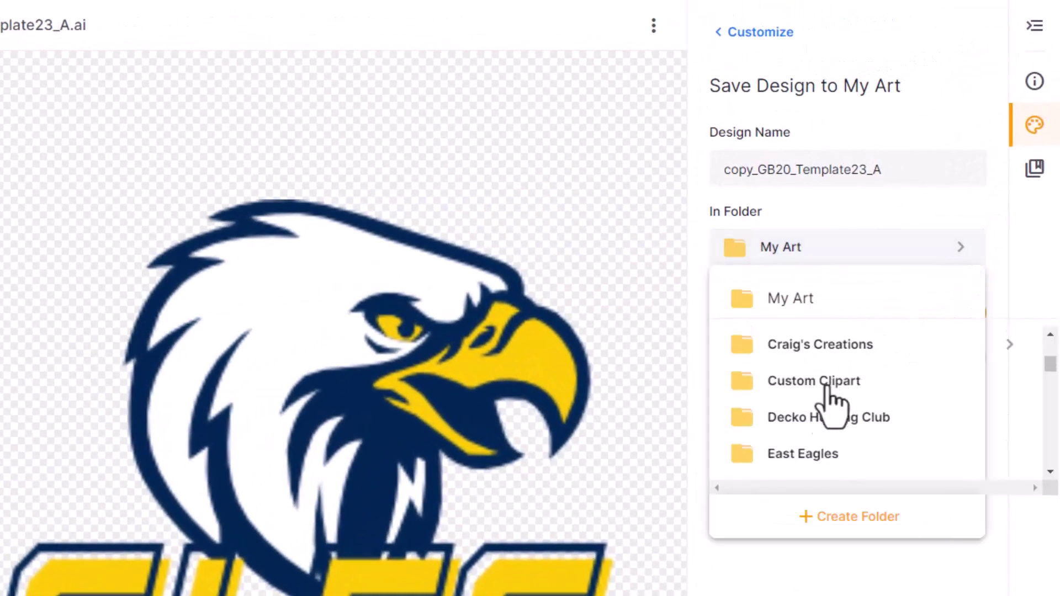
{"action": "left_click", "coordinate": [798, 452]}
{"action": "double_click", "coordinate": [894, 165]}
{"action": "type", "text": "Eagles 02"}
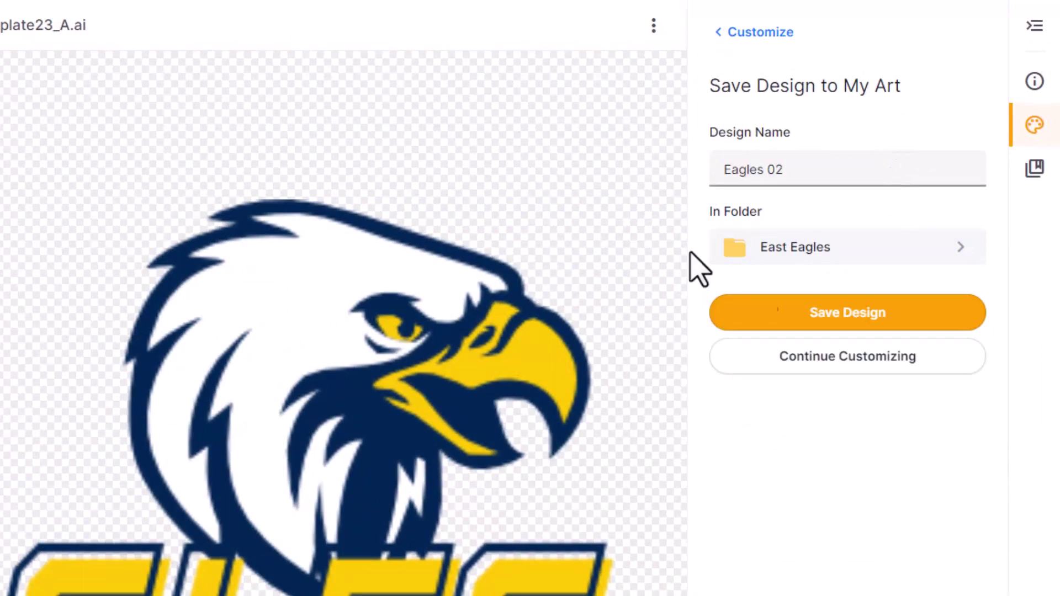
{"action": "left_click", "coordinate": [837, 323]}
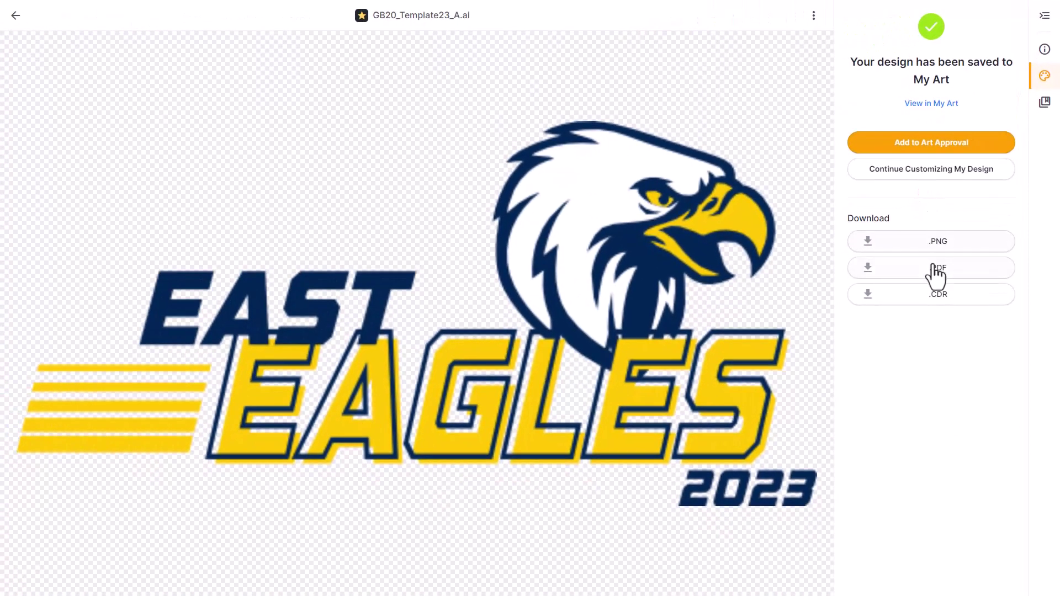
- Download the Eagles 02 design as a PDF into the Downloads folder
{"action": "left_click", "coordinate": [935, 281]}
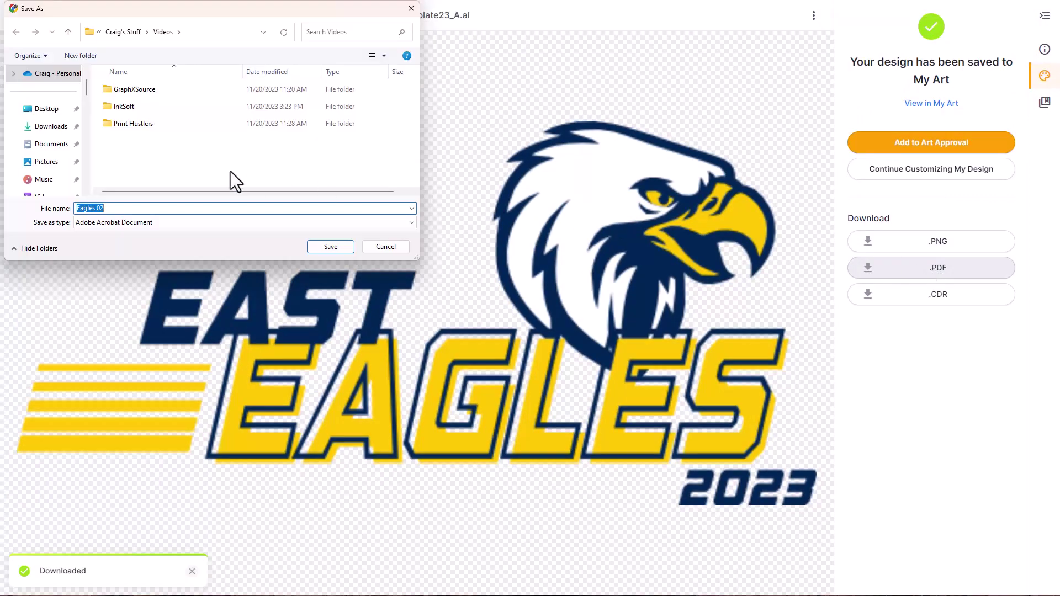
{"action": "left_click", "coordinate": [51, 125]}
{"action": "left_click", "coordinate": [342, 249]}
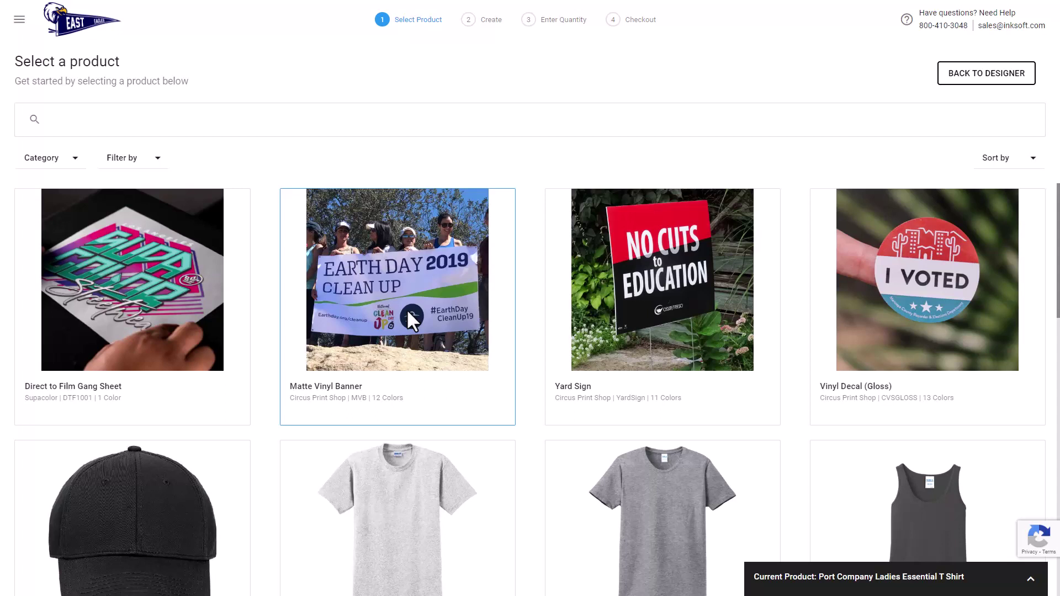
- Choose the Gildan Ultra Cotton 100% Cotton T-Shirt in Ash and start designing on it
{"action": "left_click", "coordinate": [418, 532]}
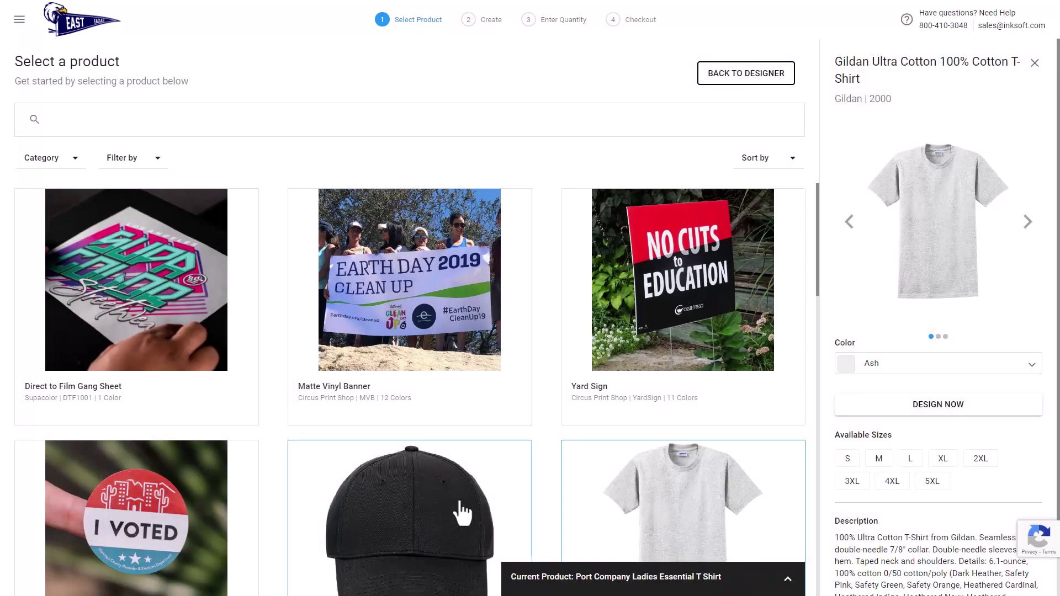
{"action": "left_click", "coordinate": [904, 400]}
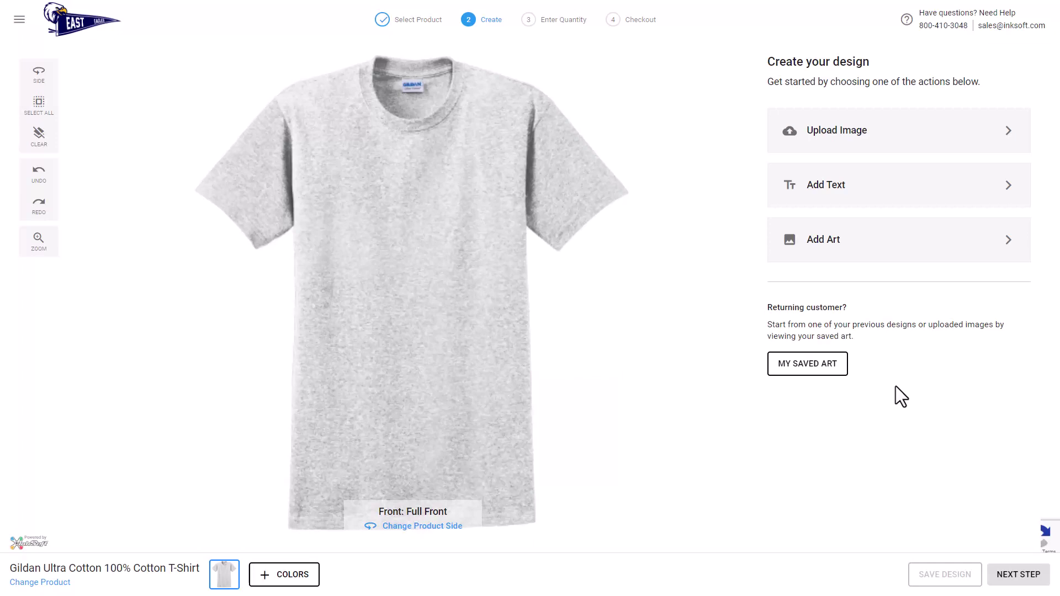
- Upload the Eagles 02 file from the Downloads folder, then enlarge the artwork and place it higher on the shirt's front
{"action": "left_click", "coordinate": [865, 147]}
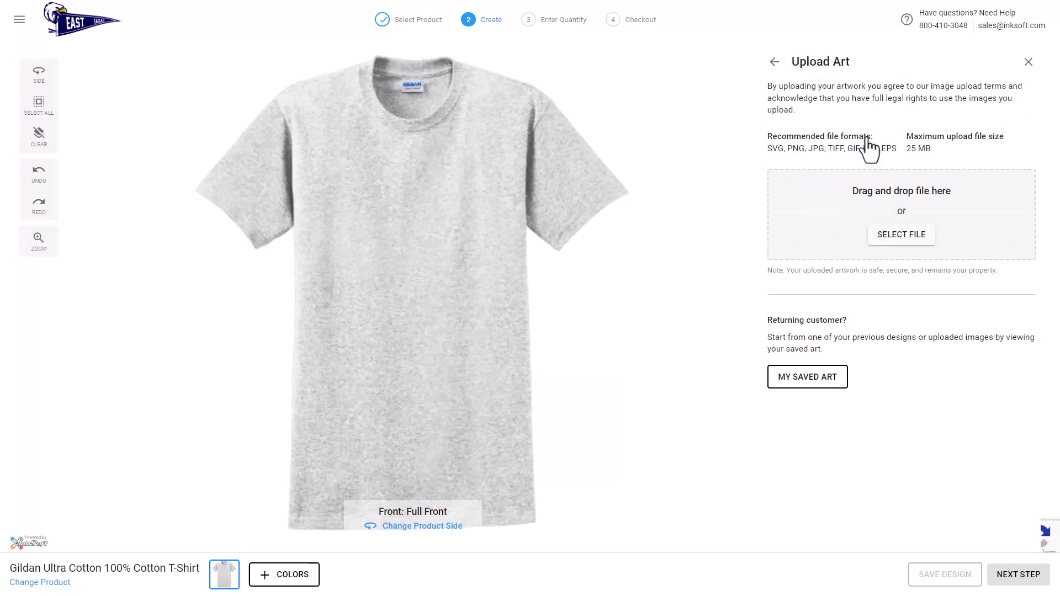
{"action": "left_click", "coordinate": [895, 236]}
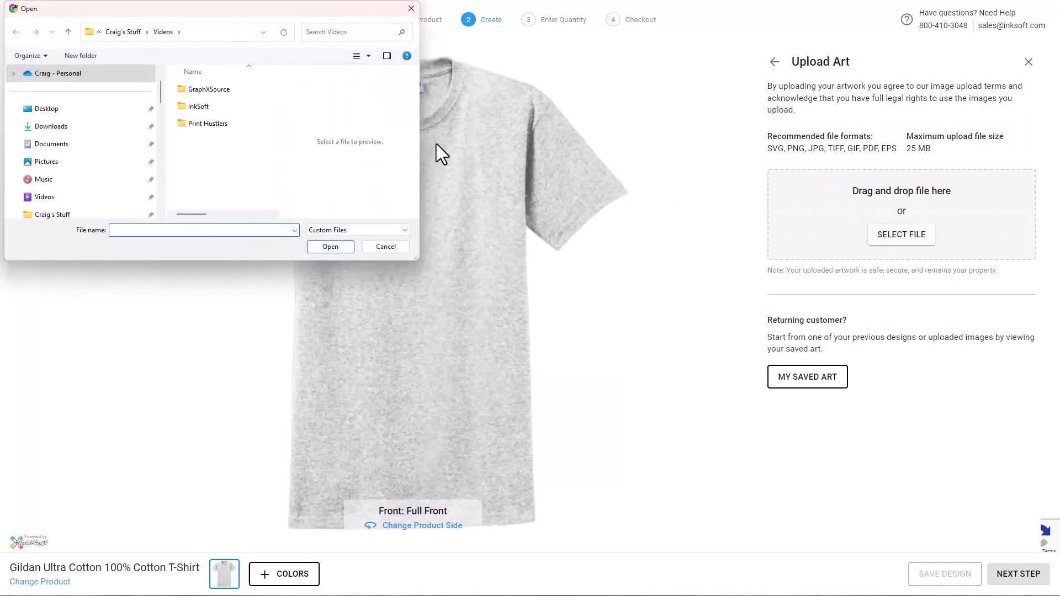
{"action": "left_click", "coordinate": [53, 126]}
{"action": "left_click", "coordinate": [201, 104]}
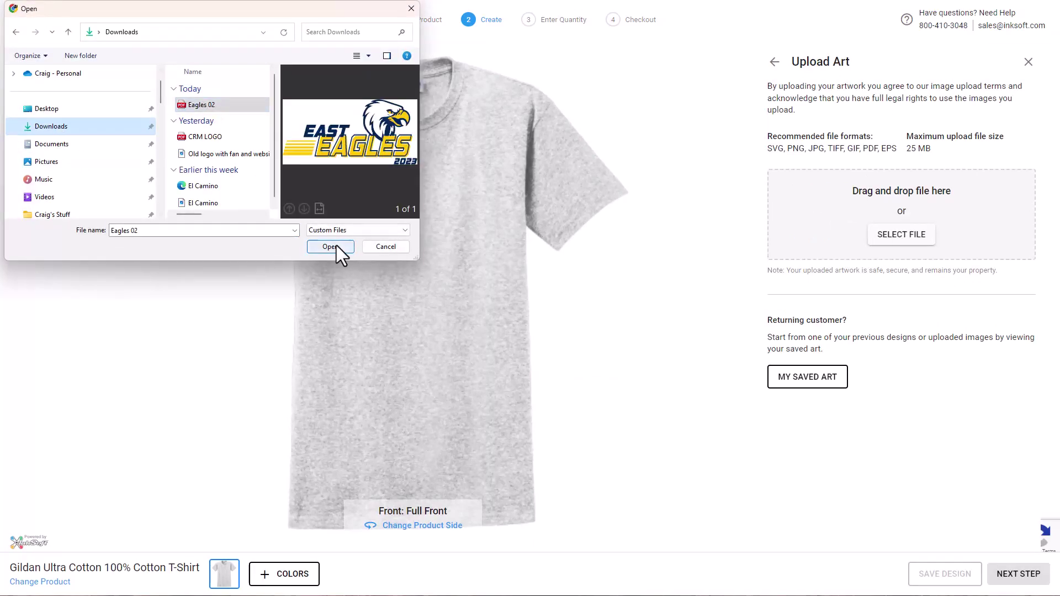
{"action": "left_click", "coordinate": [332, 249]}
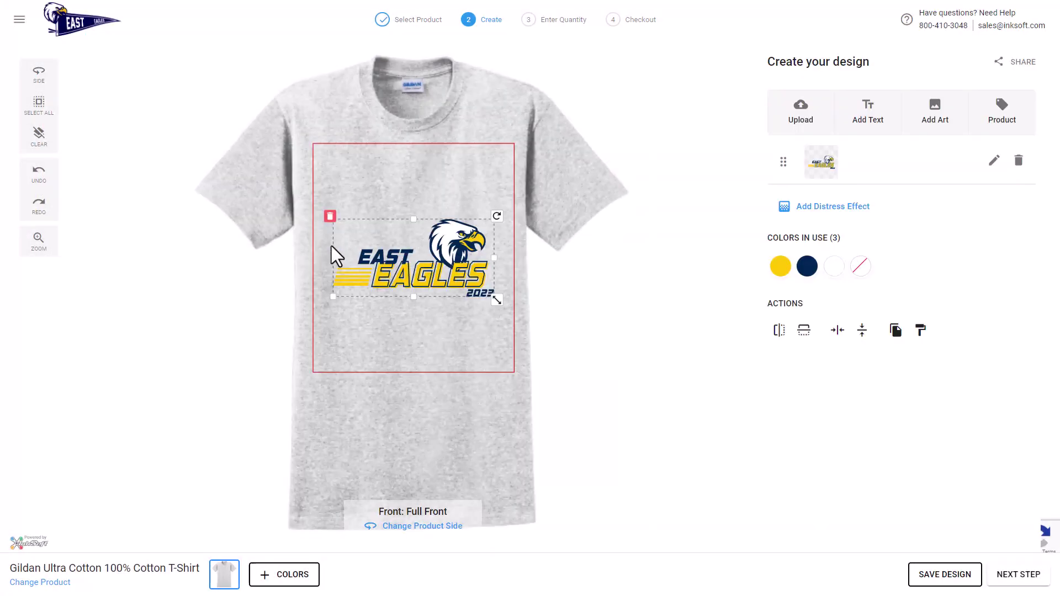
{"action": "left_click_drag", "start_coordinate": [497, 297], "coordinate": [457, 246]}
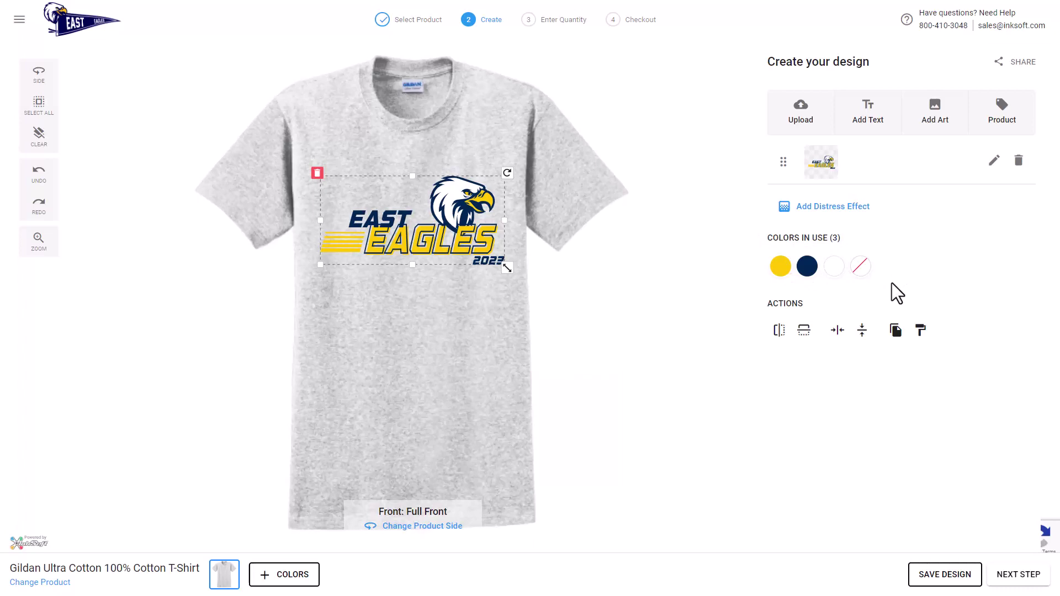
- Add a text element reading "INSERT SPORT" to the shirt's front
{"action": "left_click", "coordinate": [876, 111]}
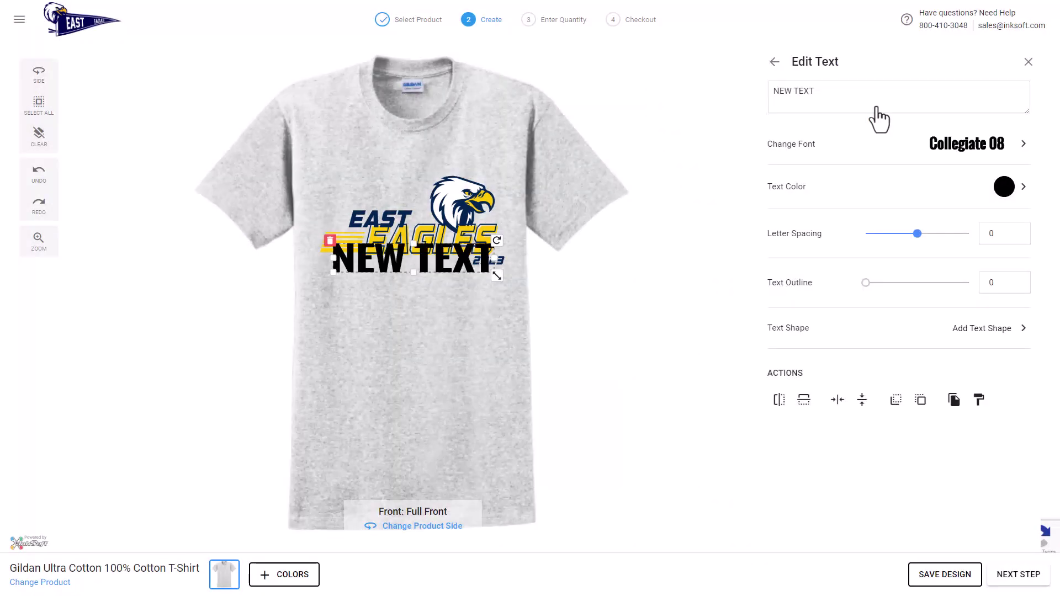
{"action": "left_click_drag", "start_coordinate": [847, 100], "coordinate": [768, 99]}
{"action": "type", "text": "INSERT SPORT"}
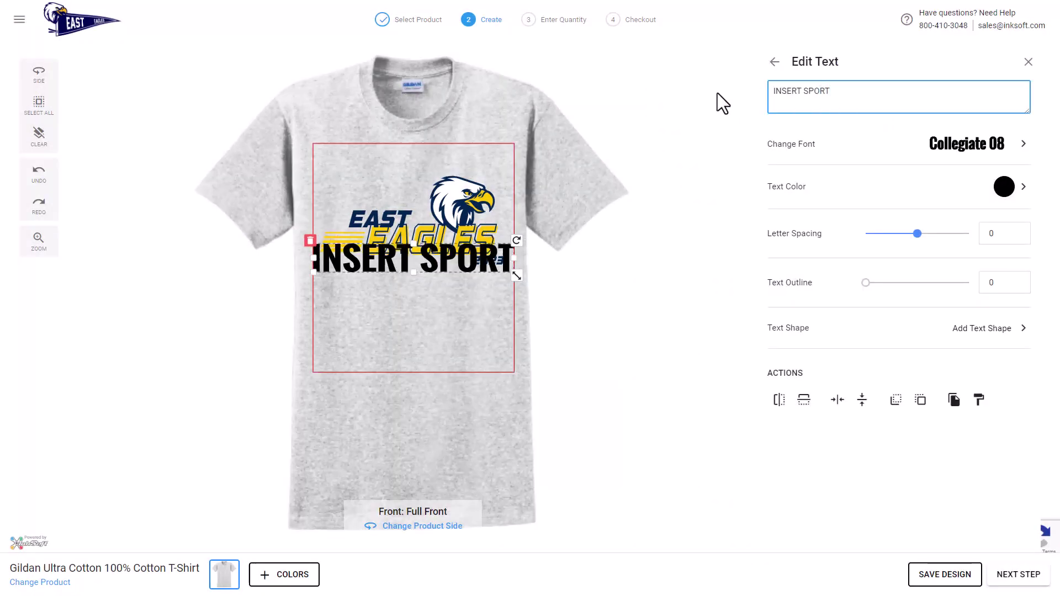
- Change the INSERT SPORT text's font to FTY Galactic Vanguardian 001 from the Classic fonts
{"action": "left_click", "coordinate": [1022, 144]}
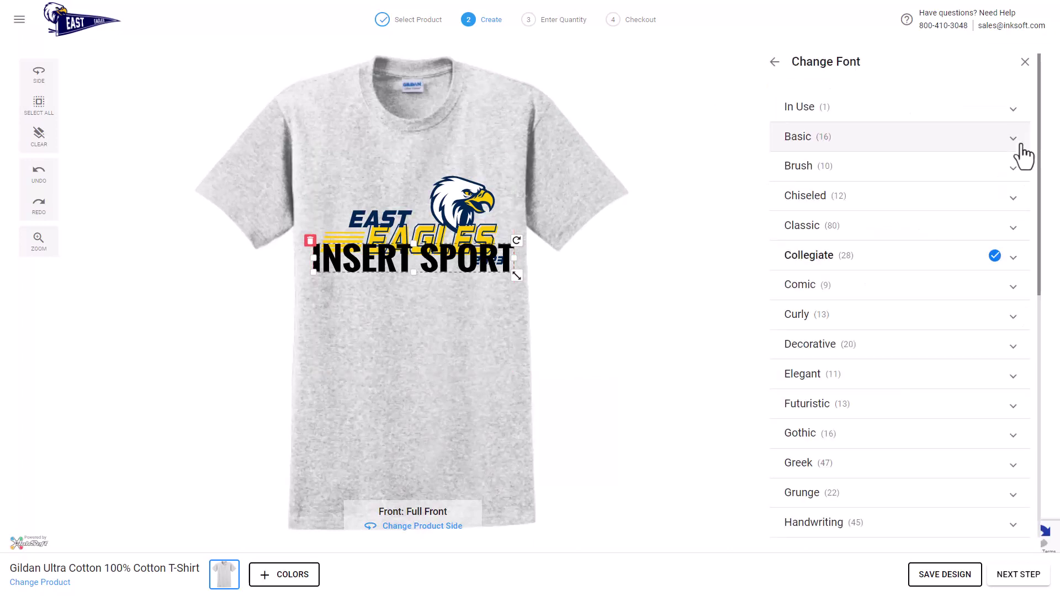
{"action": "left_click", "coordinate": [819, 235]}
{"action": "scroll", "coordinate": [961, 402], "scroll_direction": "down", "scroll_amount": 15}
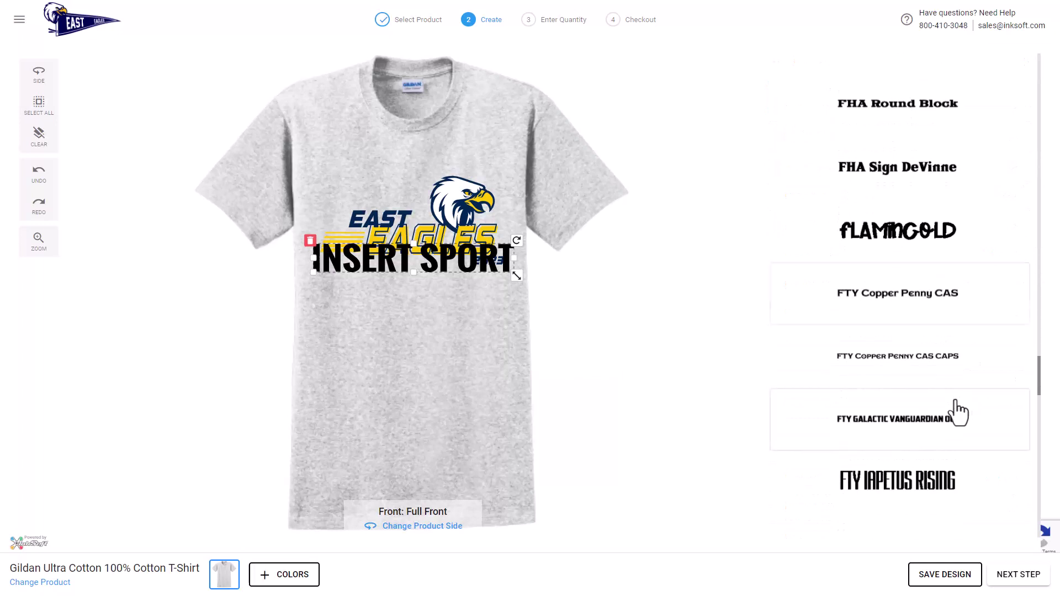
{"action": "left_click", "coordinate": [918, 436]}
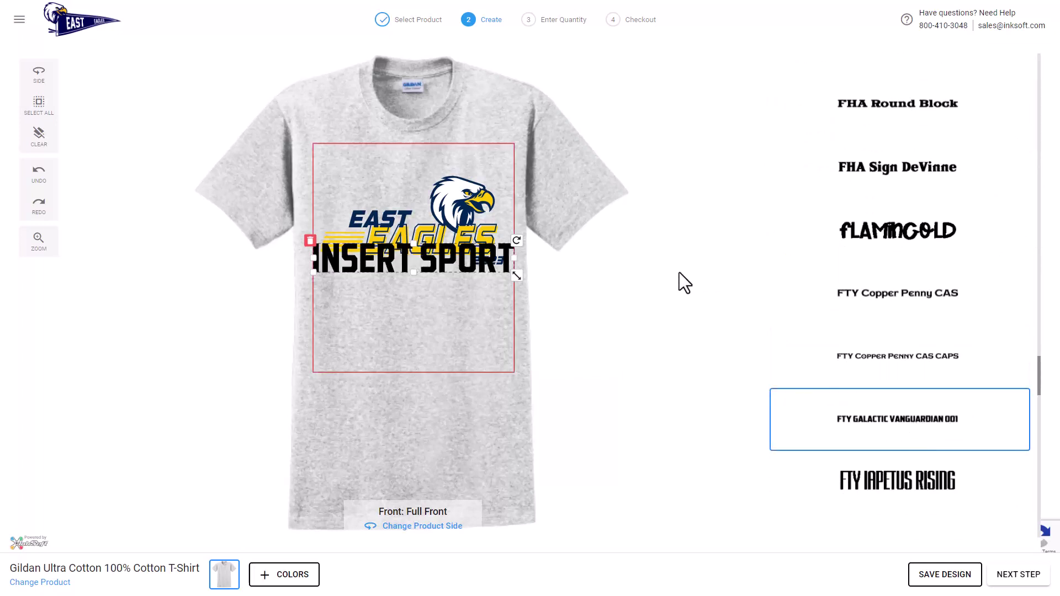
{"action": "left_click", "coordinate": [697, 257]}
- Shrink the INSERT SPORT text to fit beneath EAGLES beside 2023, and slant it with Text Shape 29
{"action": "left_click_drag", "start_coordinate": [405, 261], "coordinate": [409, 274]}
{"action": "left_click_drag", "start_coordinate": [514, 287], "coordinate": [441, 265]}
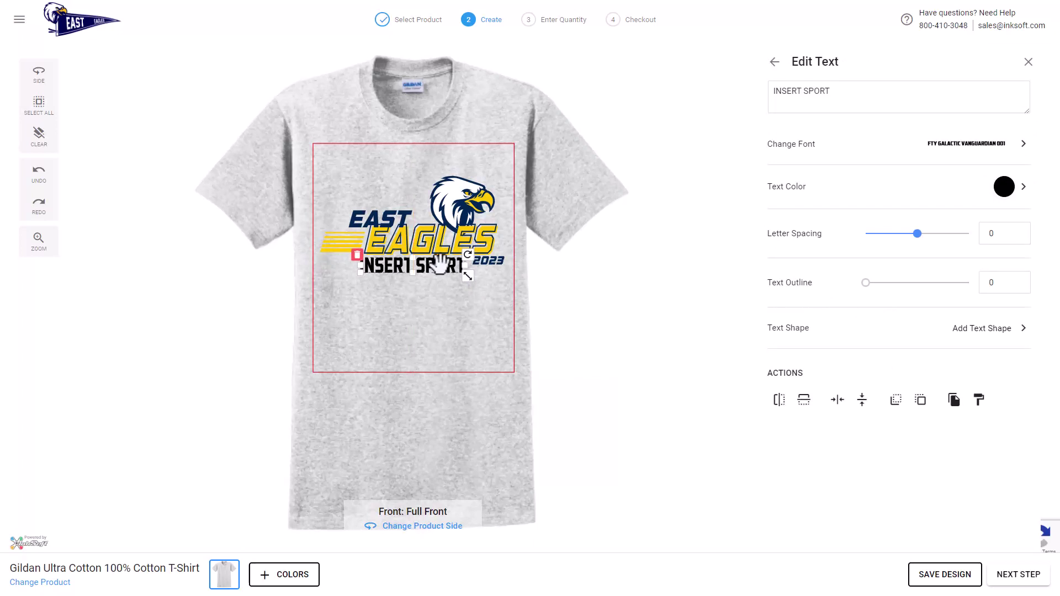
{"action": "left_click", "coordinate": [1001, 341]}
{"action": "scroll", "coordinate": [976, 458], "scroll_direction": "down", "scroll_amount": 10}
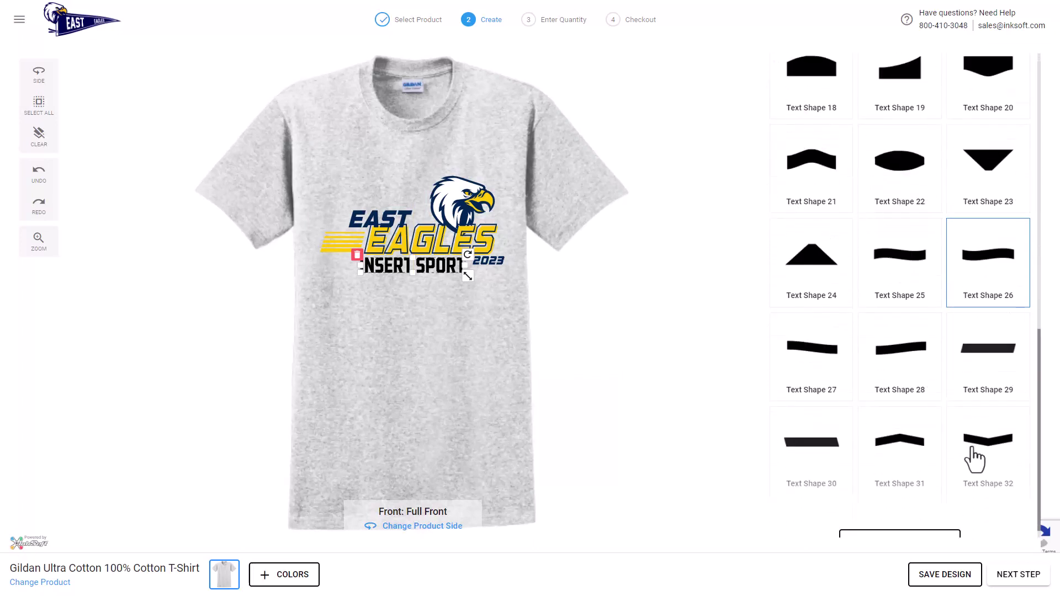
{"action": "left_click", "coordinate": [988, 358]}
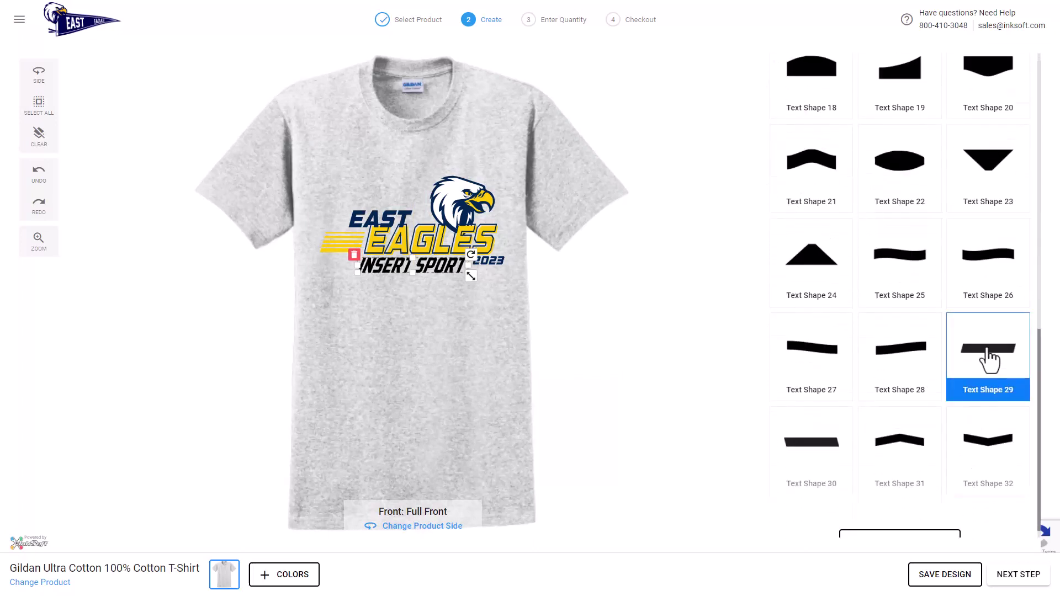
{"action": "scroll", "coordinate": [926, 274], "scroll_direction": "up", "scroll_amount": 10}
{"action": "left_click", "coordinate": [775, 64]}
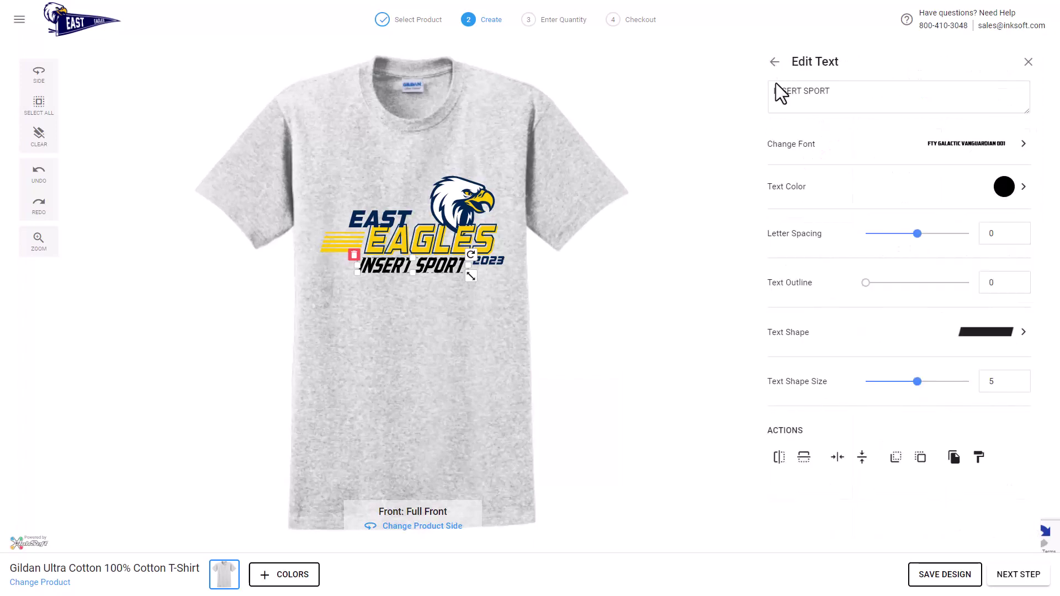
- Recolor the INSERT SPORT text with the design's navy #002654 and finish editing the text
{"action": "left_click", "coordinate": [1003, 188]}
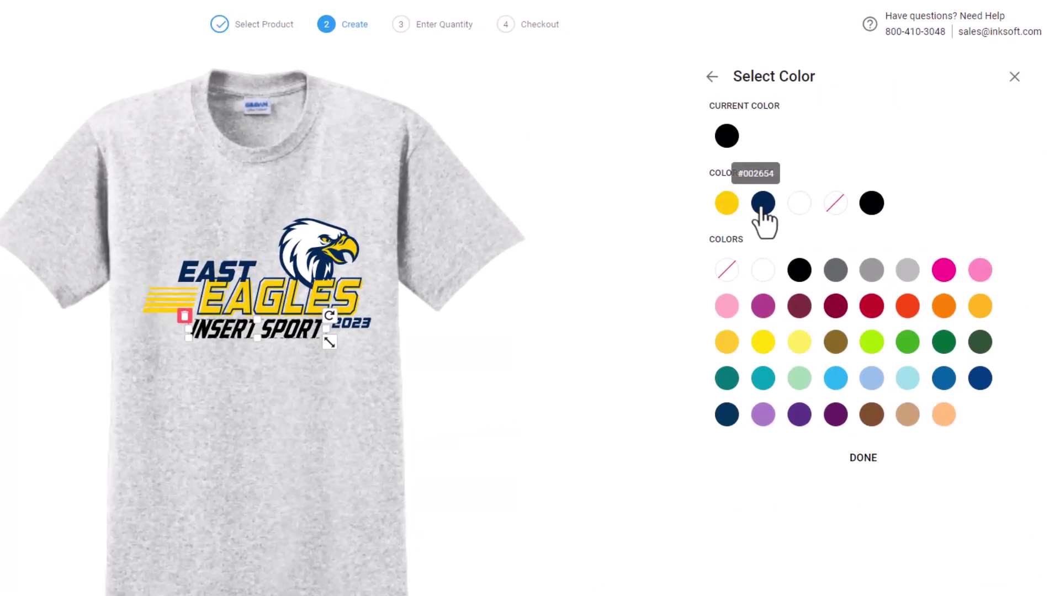
{"action": "left_click", "coordinate": [762, 204]}
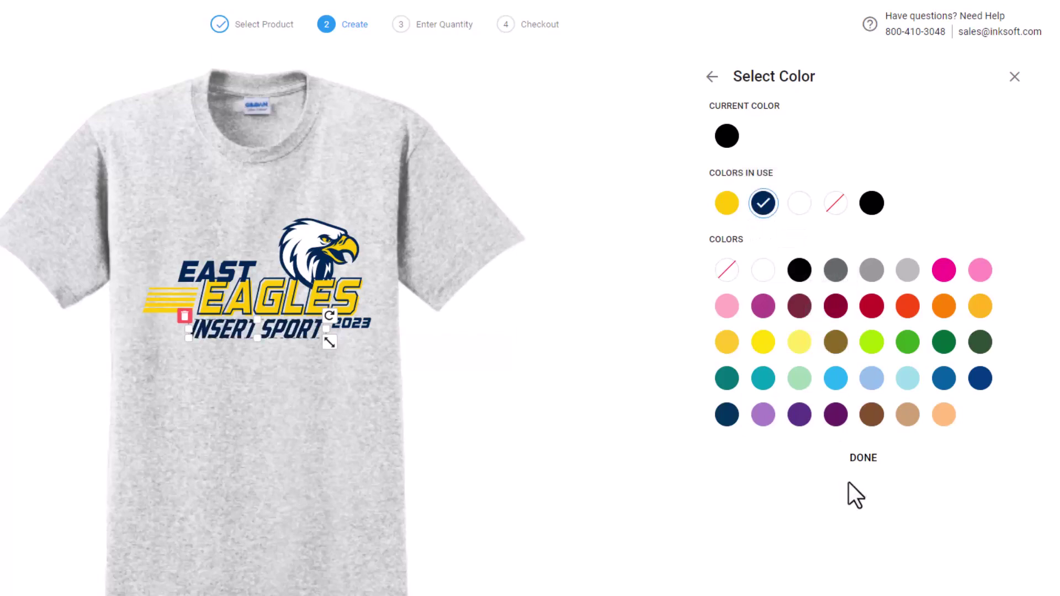
{"action": "left_click", "coordinate": [863, 458]}
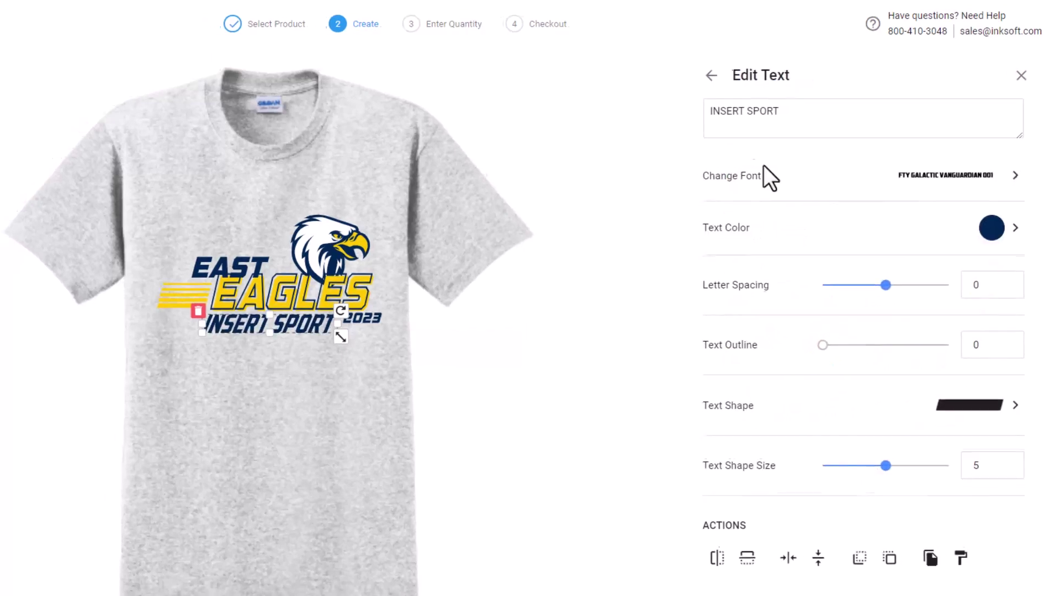
{"action": "left_click", "coordinate": [706, 77]}
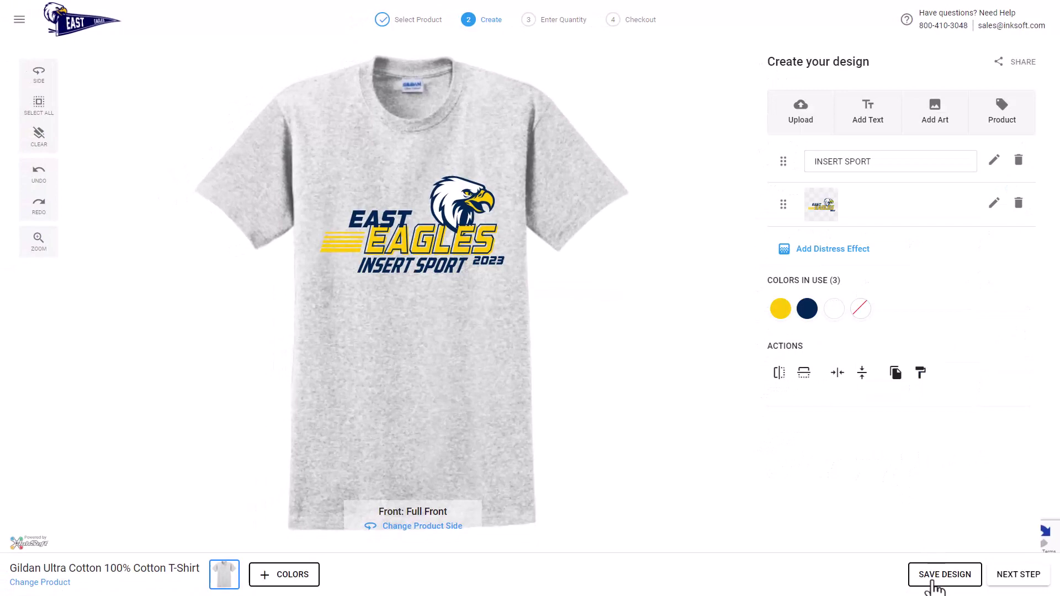
- Save the shirt design under the name "East Eagles Name Drop 01"
{"action": "left_click", "coordinate": [933, 582]}
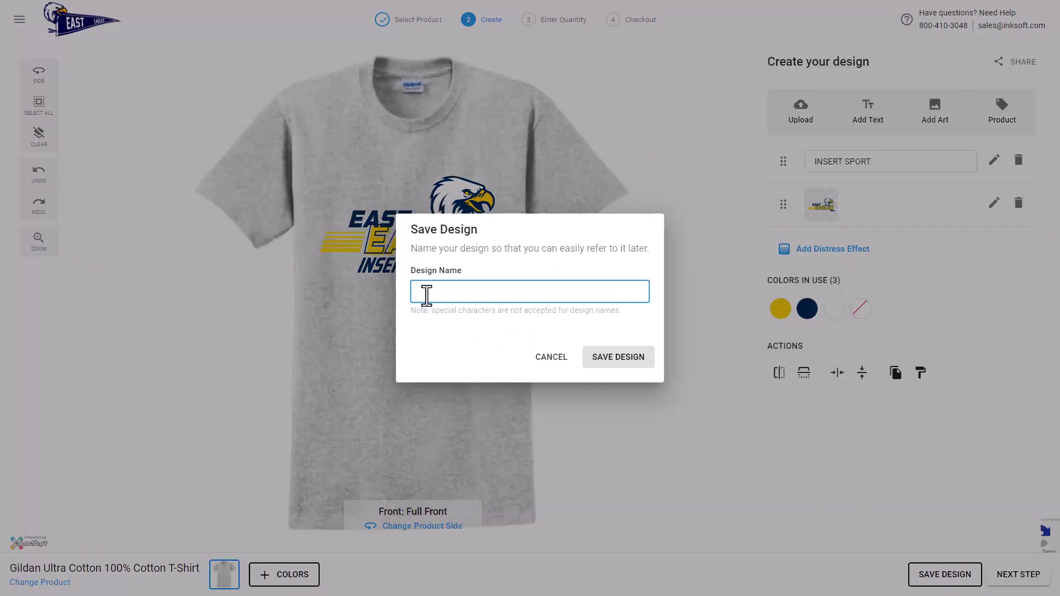
{"action": "type", "text": "East Eagles Name Drop 01"}
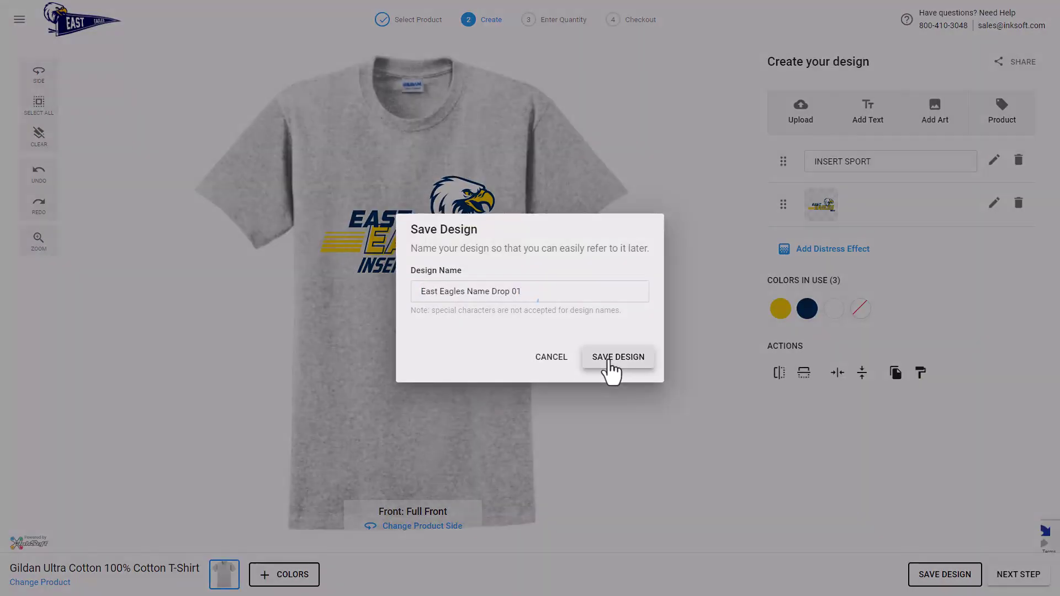
{"action": "left_click", "coordinate": [610, 364]}
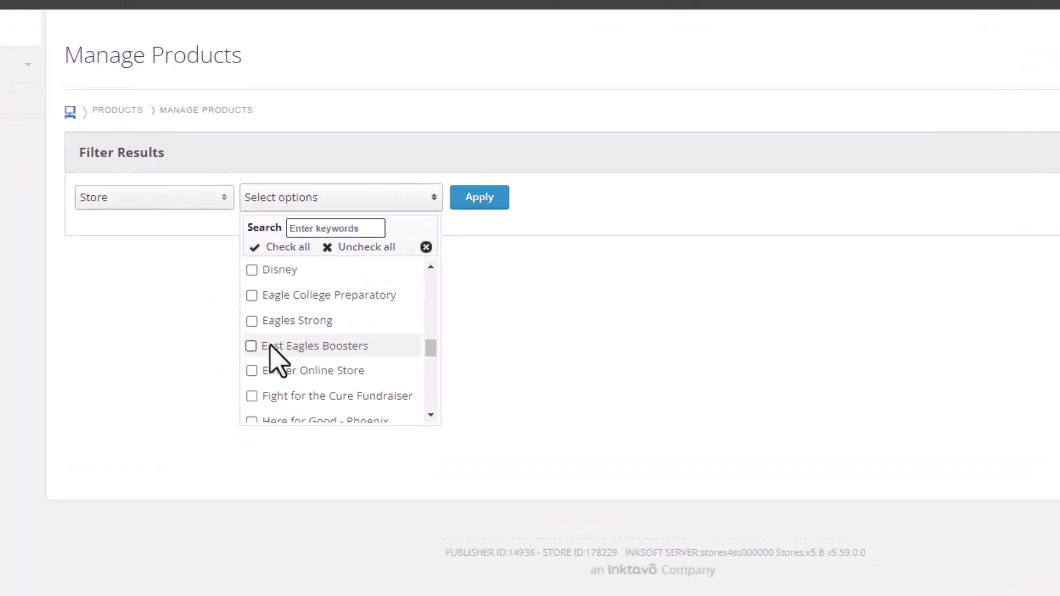
- In the Admin Portal, filter products by the East Eagles Boosters store and review the general settings of the Pigment-Dyed Ringspun Short Sleeve T-Shirt
{"action": "left_click", "coordinate": [270, 375]}
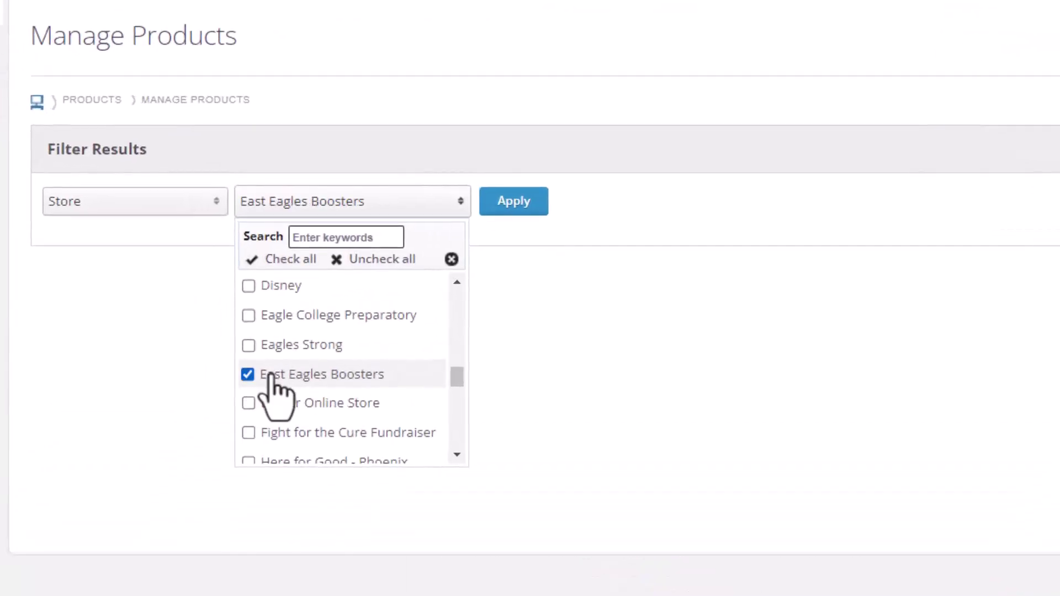
{"action": "left_click", "coordinate": [516, 202]}
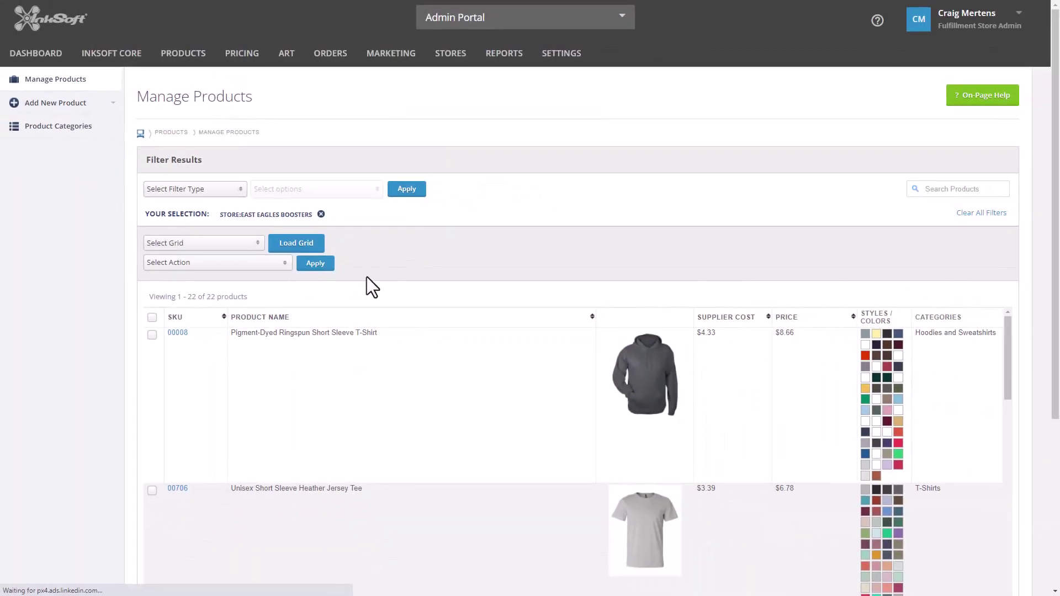
{"action": "left_click", "coordinate": [180, 337]}
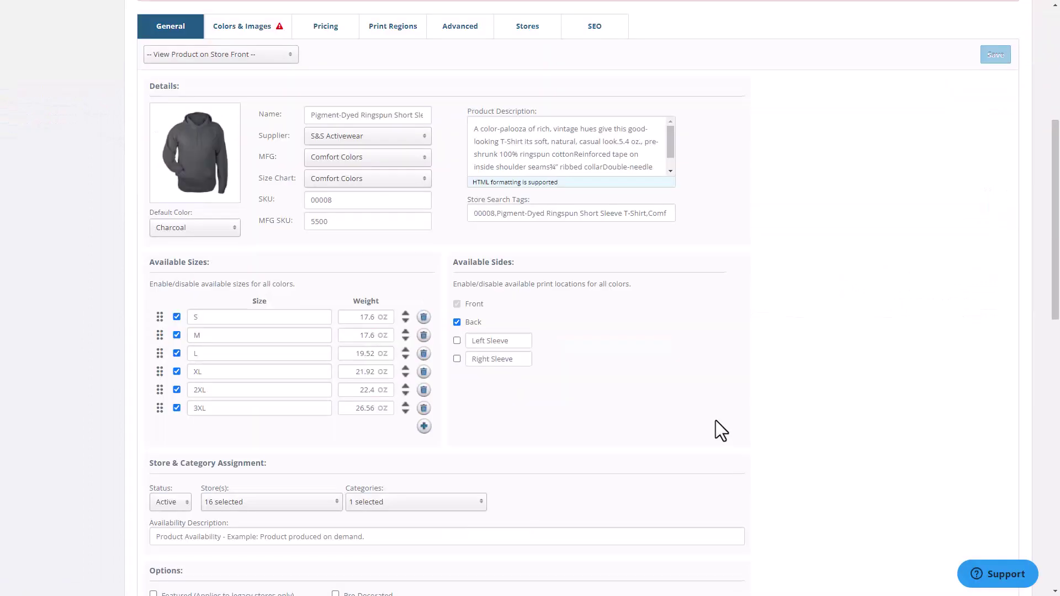
{"action": "scroll", "coordinate": [715, 420], "scroll_direction": "down", "scroll_amount": 8}
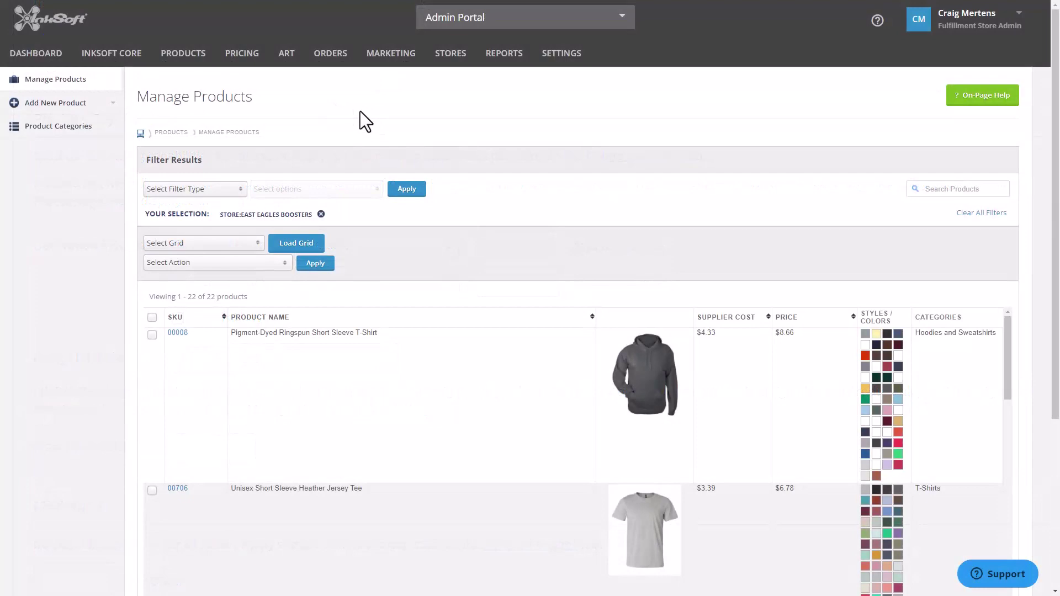
- Open the design idea categories for the East Eagles Boosters store
{"action": "mouse_move", "coordinate": [286, 58]}
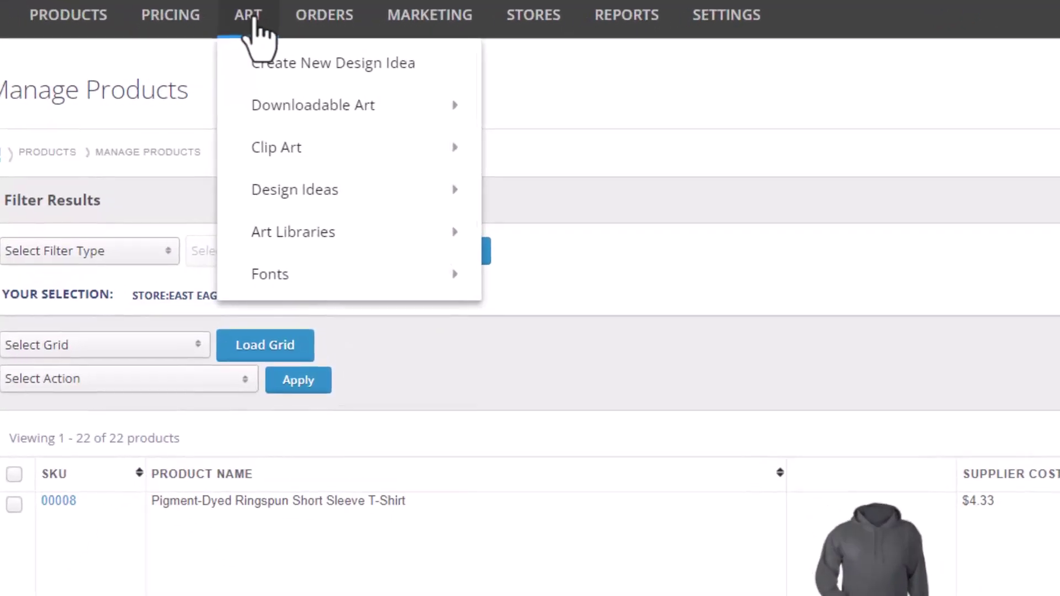
{"action": "mouse_move", "coordinate": [287, 188]}
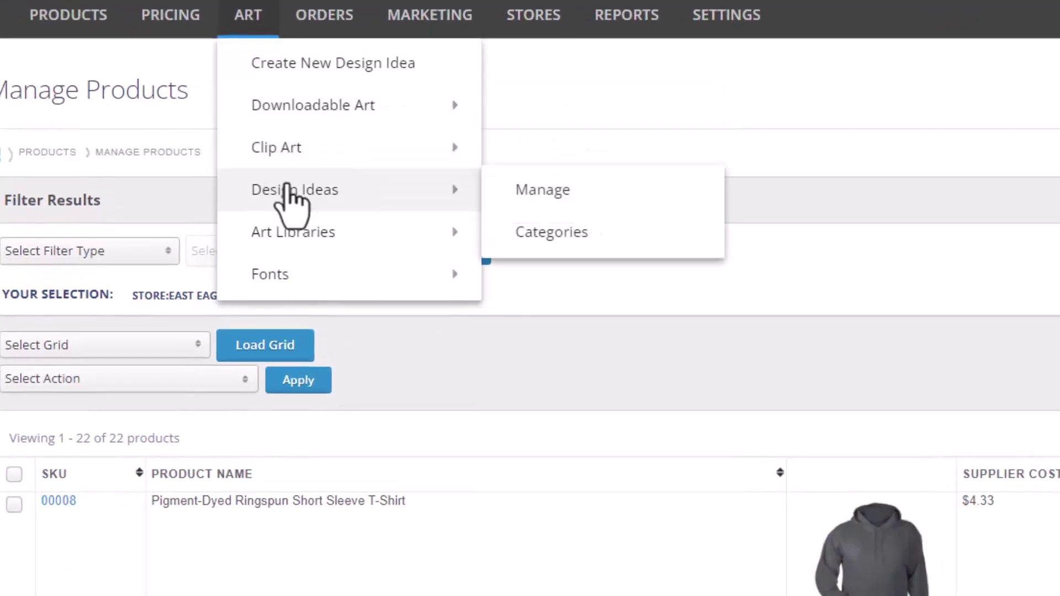
{"action": "left_click", "coordinate": [548, 234]}
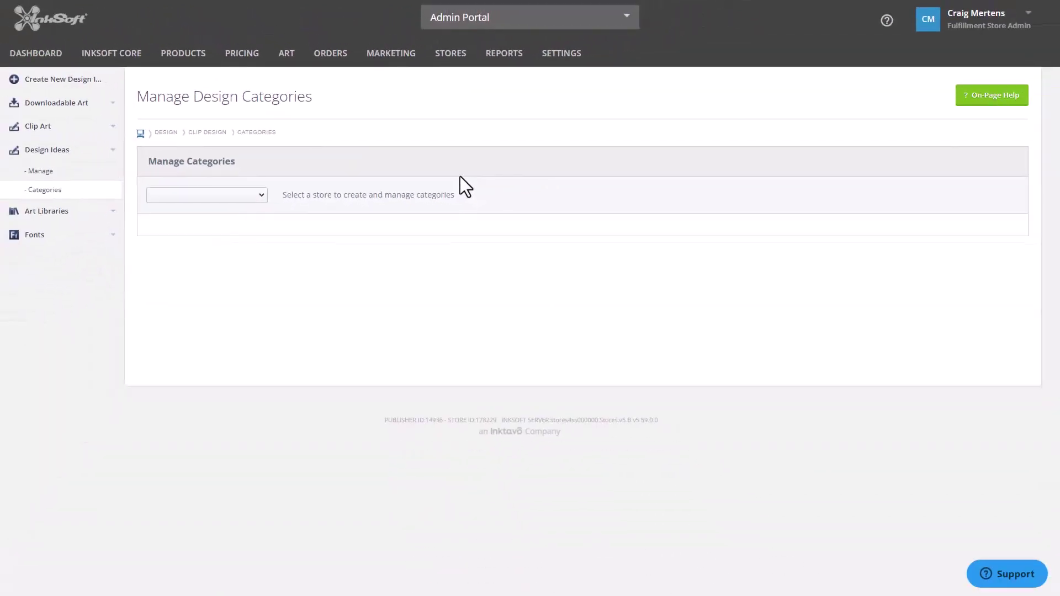
{"action": "left_click", "coordinate": [262, 196]}
{"action": "scroll", "coordinate": [290, 356], "scroll_direction": "down", "scroll_amount": 10}
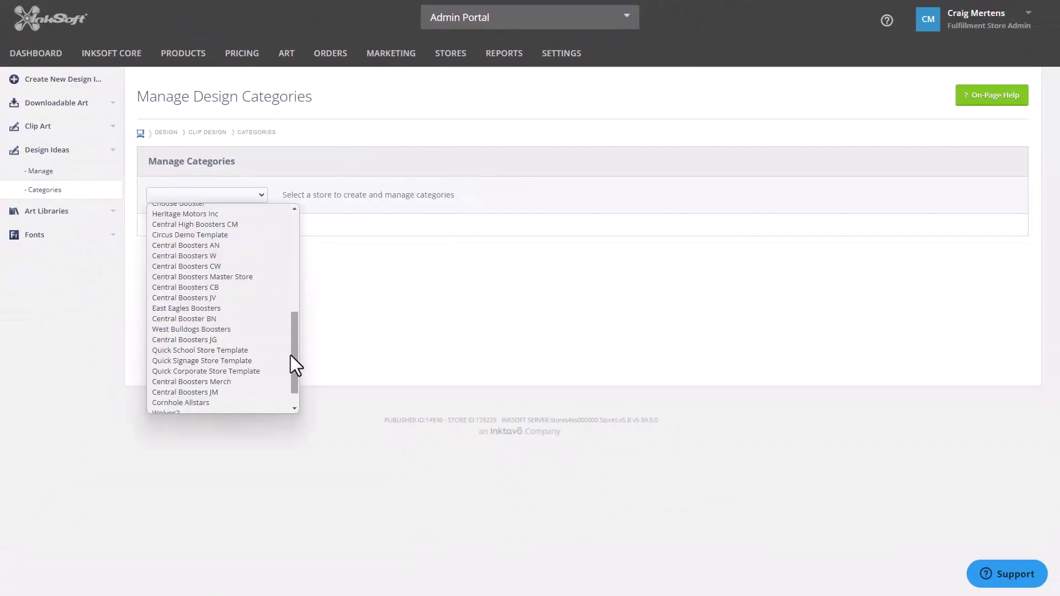
{"action": "left_click", "coordinate": [207, 308]}
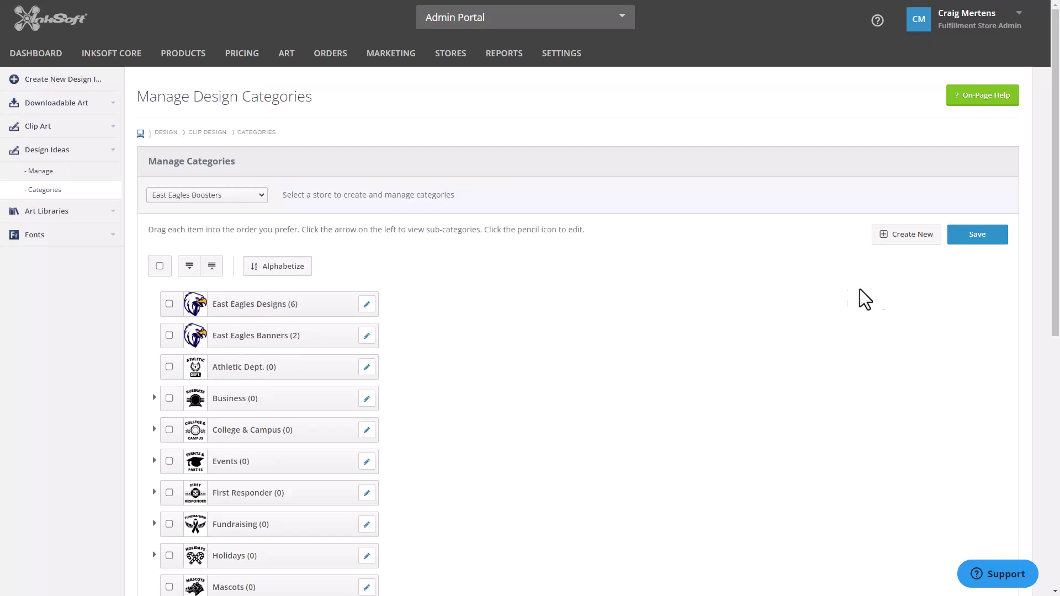
- Examine the new design category form and its parent category options without creating a category
{"action": "left_click", "coordinate": [916, 244]}
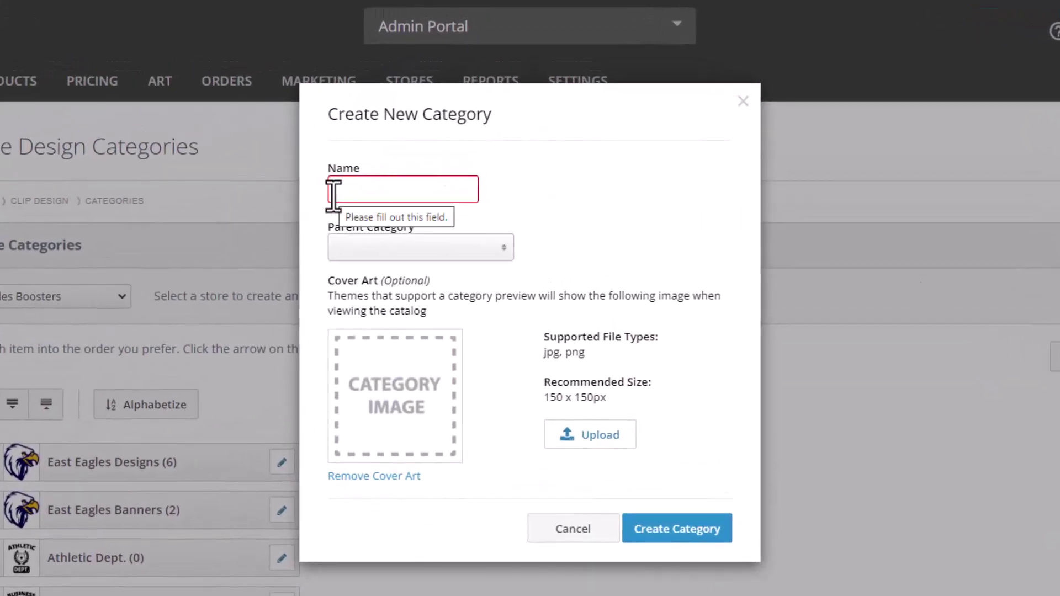
{"action": "left_click", "coordinate": [502, 253]}
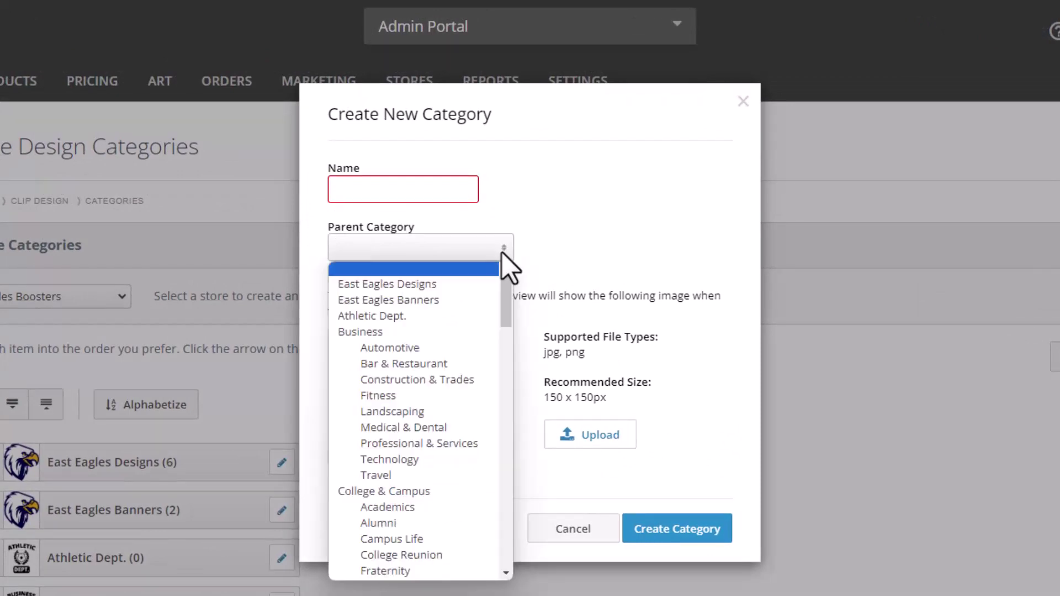
{"action": "left_click", "coordinate": [532, 193]}
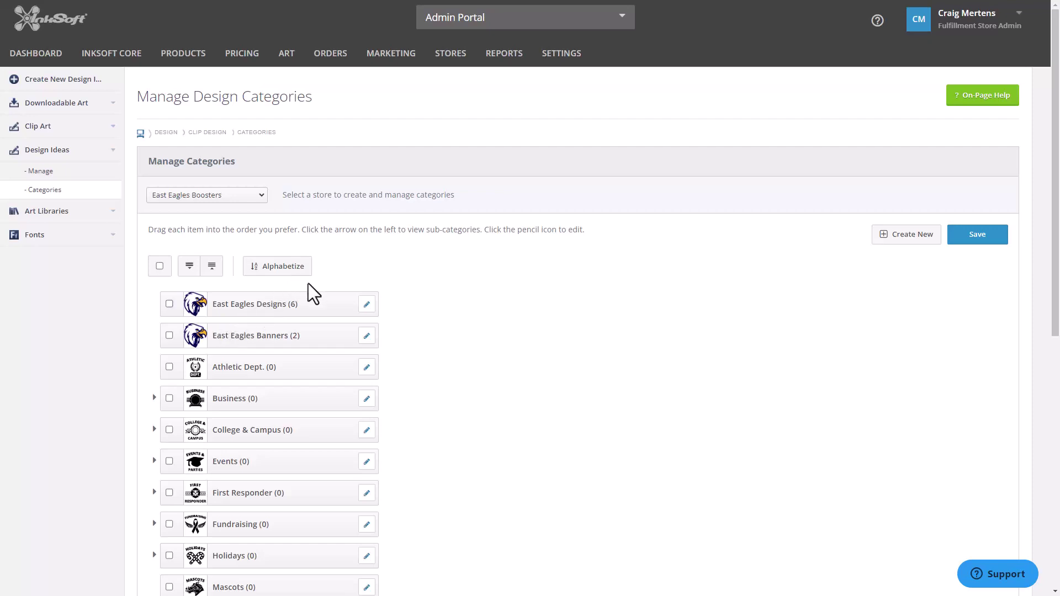
- Assign the uncategorized design East Eagles Name Drop 01 to the East Eagles Boosters store
{"action": "left_click", "coordinate": [169, 304]}
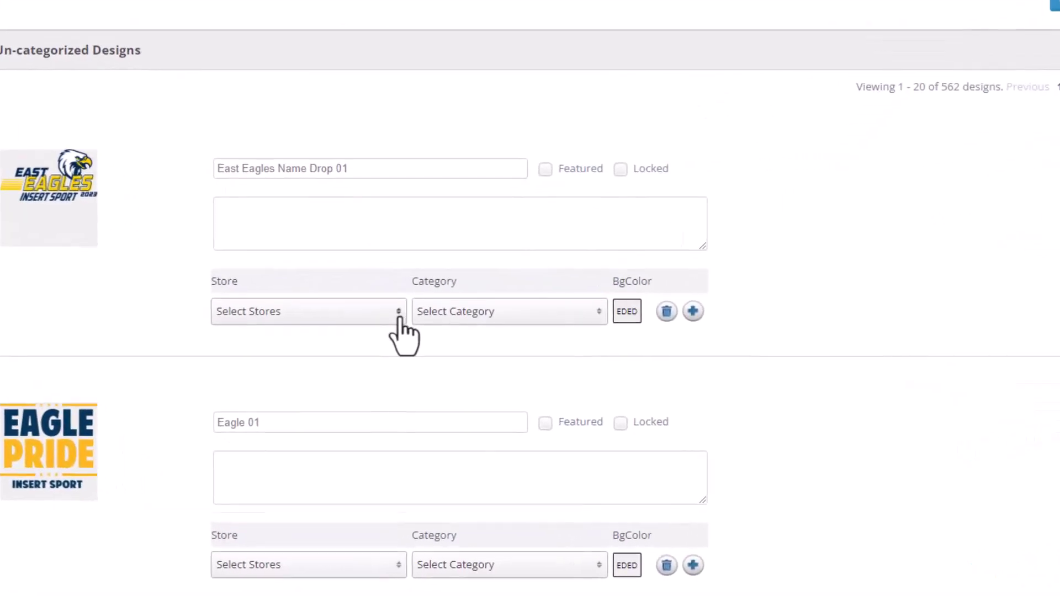
{"action": "left_click", "coordinate": [411, 405]}
{"action": "scroll", "coordinate": [357, 415], "scroll_direction": "down", "scroll_amount": 5}
{"action": "left_click", "coordinate": [223, 397]}
{"action": "left_click", "coordinate": [578, 342]}
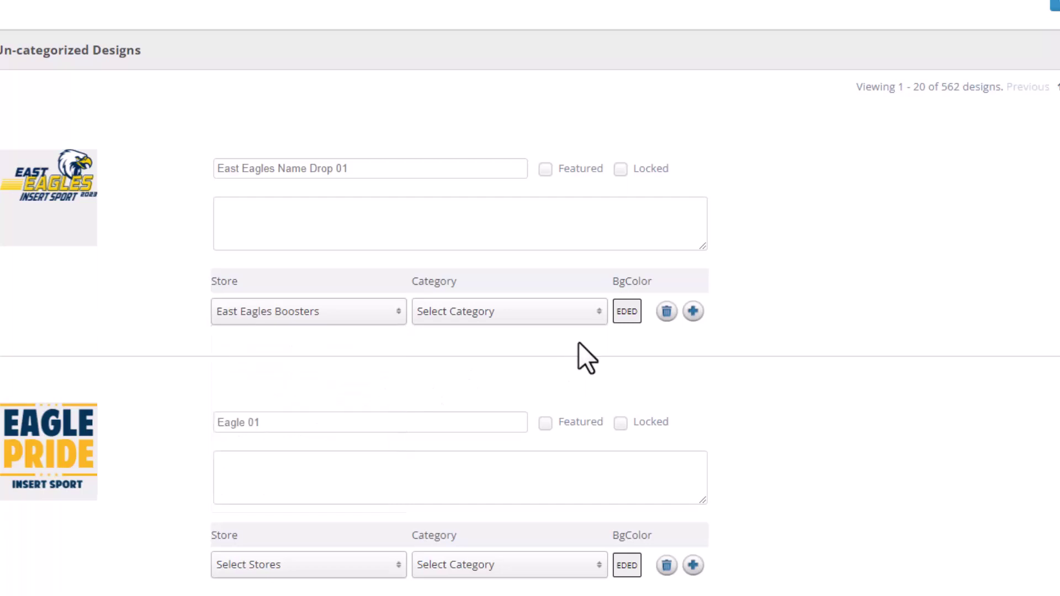
- Assign the East Eagles Name Drop 01 design to the East Eagles Designs category
{"action": "left_click", "coordinate": [599, 317]}
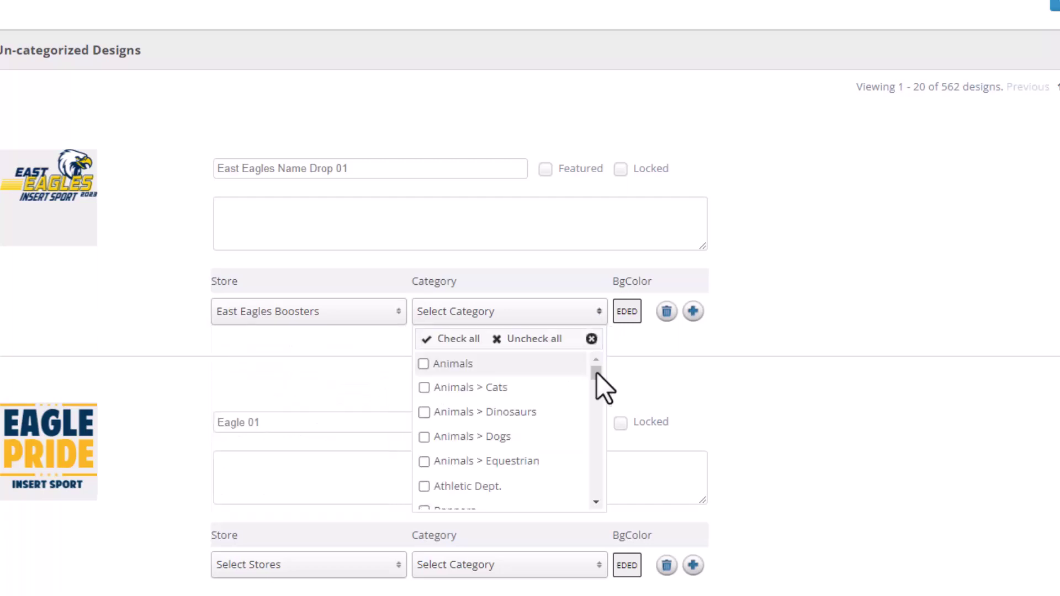
{"action": "left_click_drag", "start_coordinate": [597, 374], "coordinate": [592, 407]}
{"action": "scroll", "coordinate": [591, 406], "scroll_direction": "down", "scroll_amount": 2}
{"action": "scroll", "coordinate": [574, 443], "scroll_direction": "up", "scroll_amount": 5}
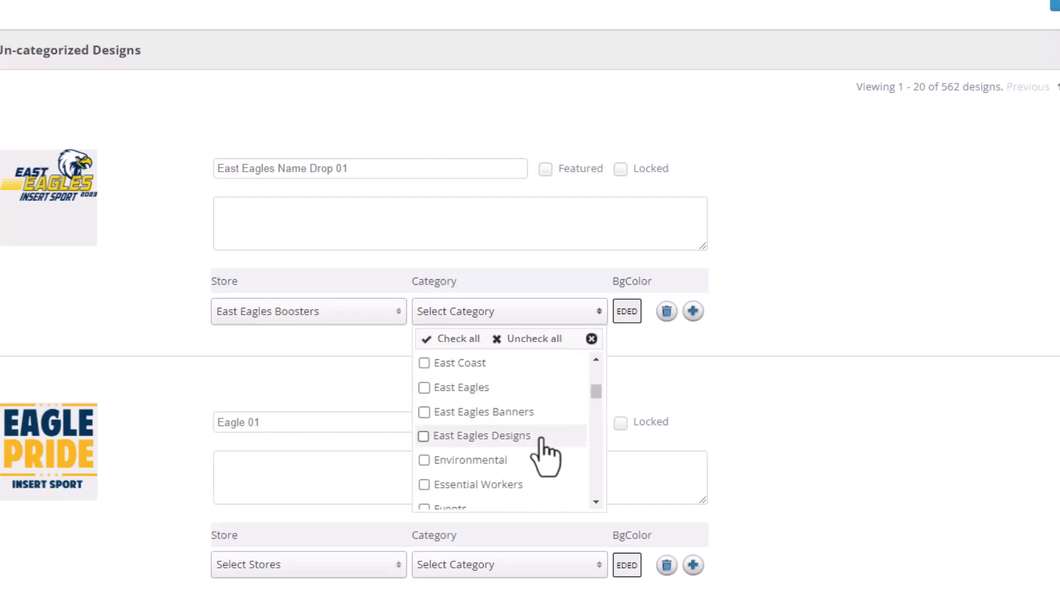
{"action": "left_click", "coordinate": [424, 436]}
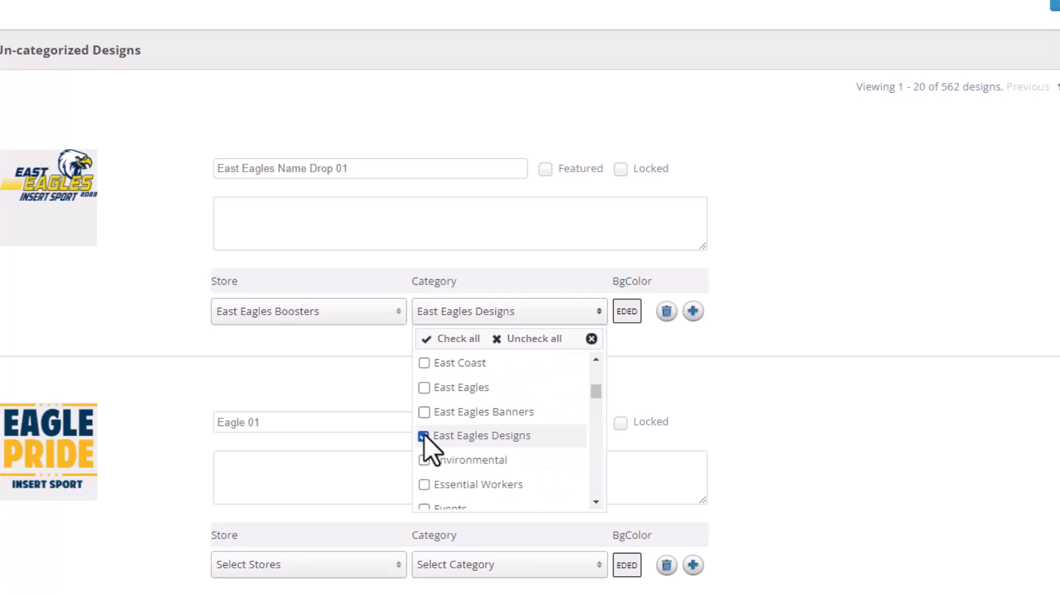
{"action": "left_click", "coordinate": [717, 397]}
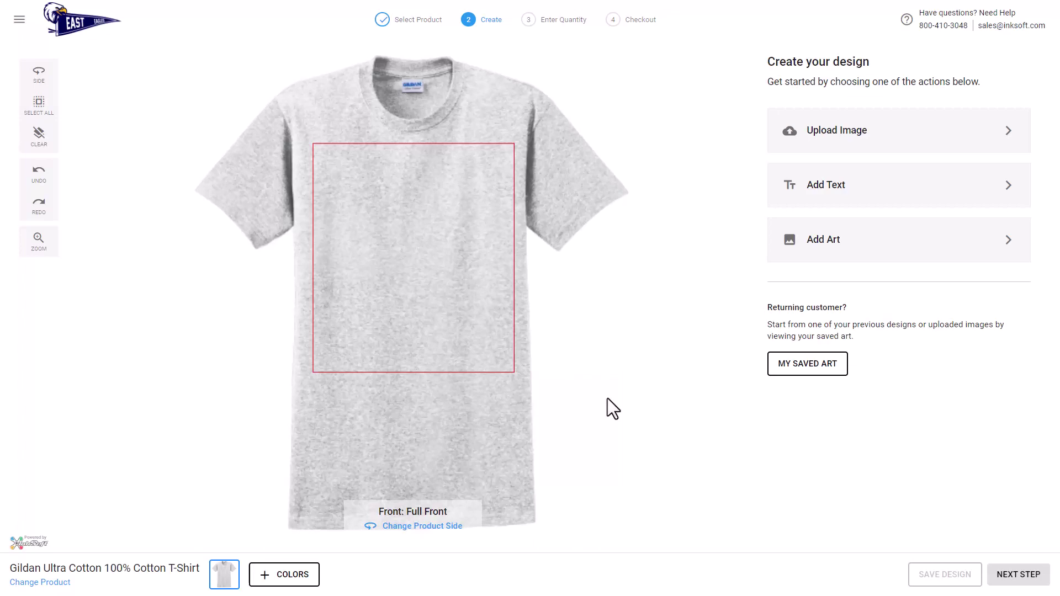
- Add the East Eagles name-drop design idea from the East Eagles Designs category to the front of the Gildan Ultra Cotton T-shirt
{"action": "left_click", "coordinate": [841, 251]}
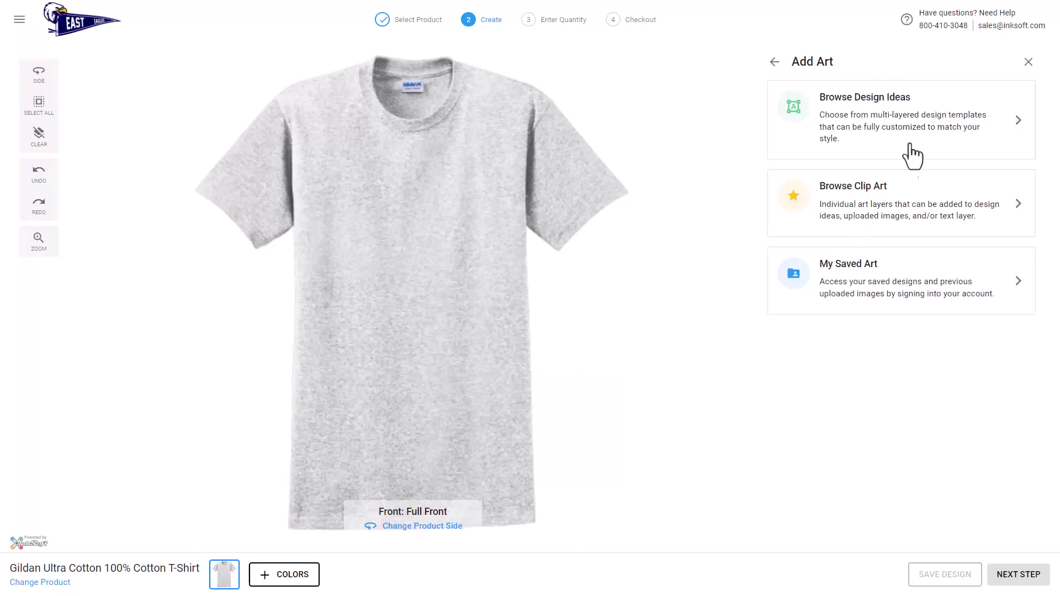
{"action": "left_click", "coordinate": [890, 124]}
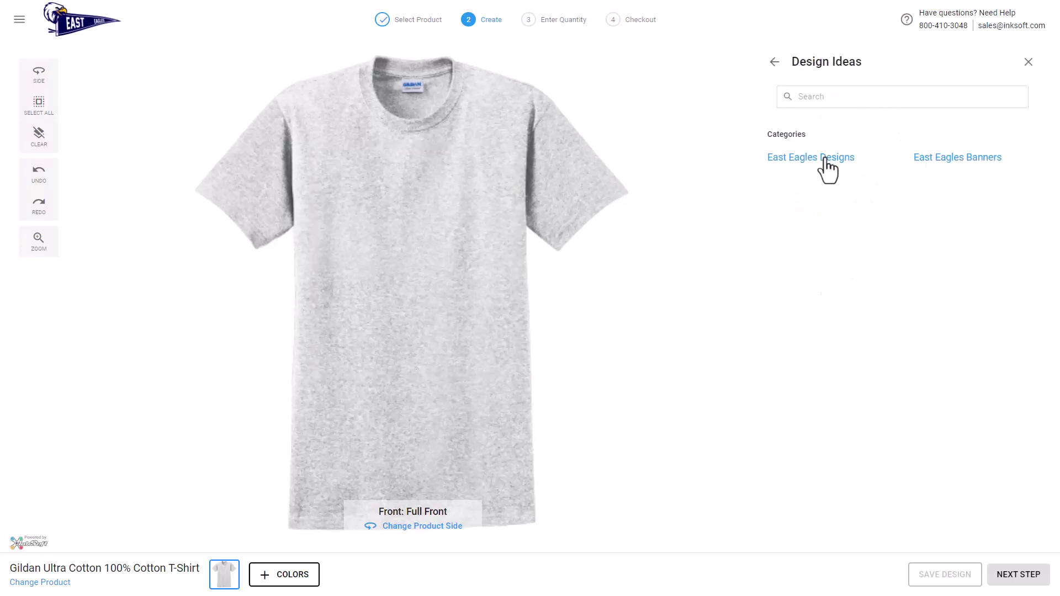
{"action": "left_click", "coordinate": [826, 158]}
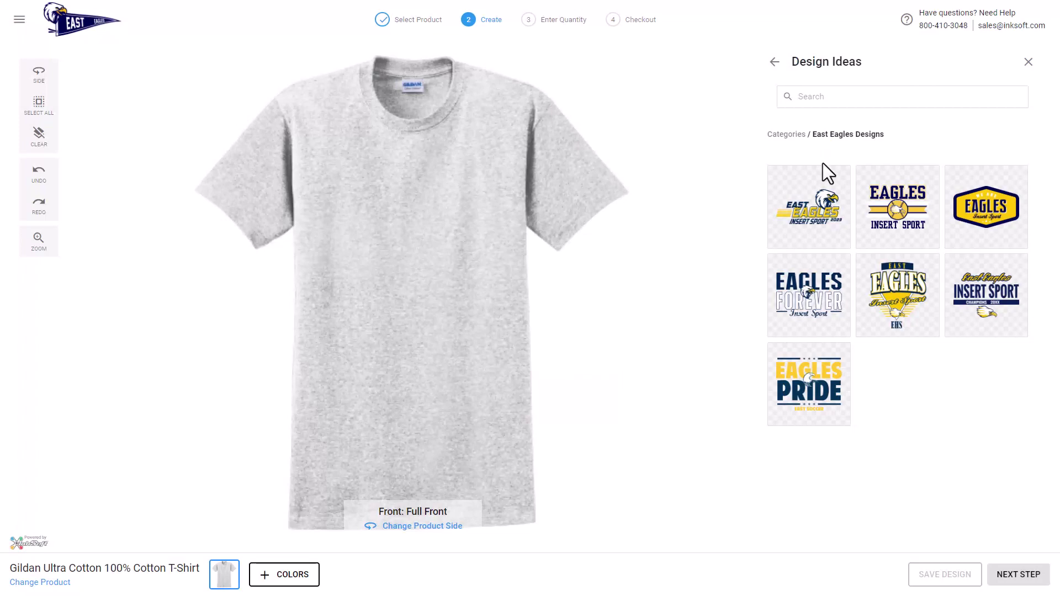
{"action": "left_click", "coordinate": [822, 217]}
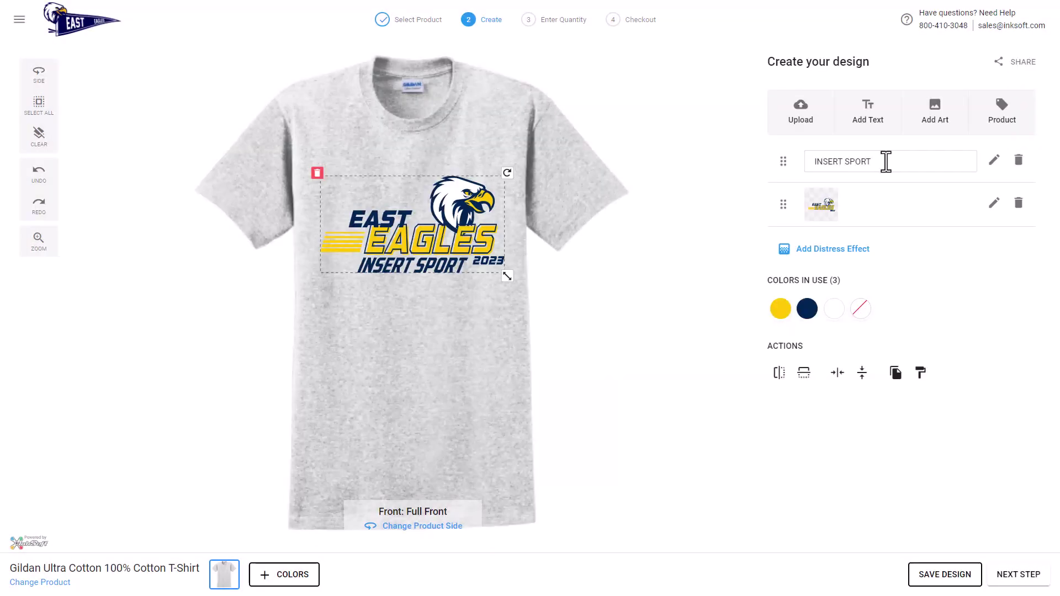
- Replace the INSERT SPORT text with VOLLEYBALL and recolor the design's navy areas to a brighter blue
{"action": "left_click_drag", "start_coordinate": [882, 161], "coordinate": [796, 160]}
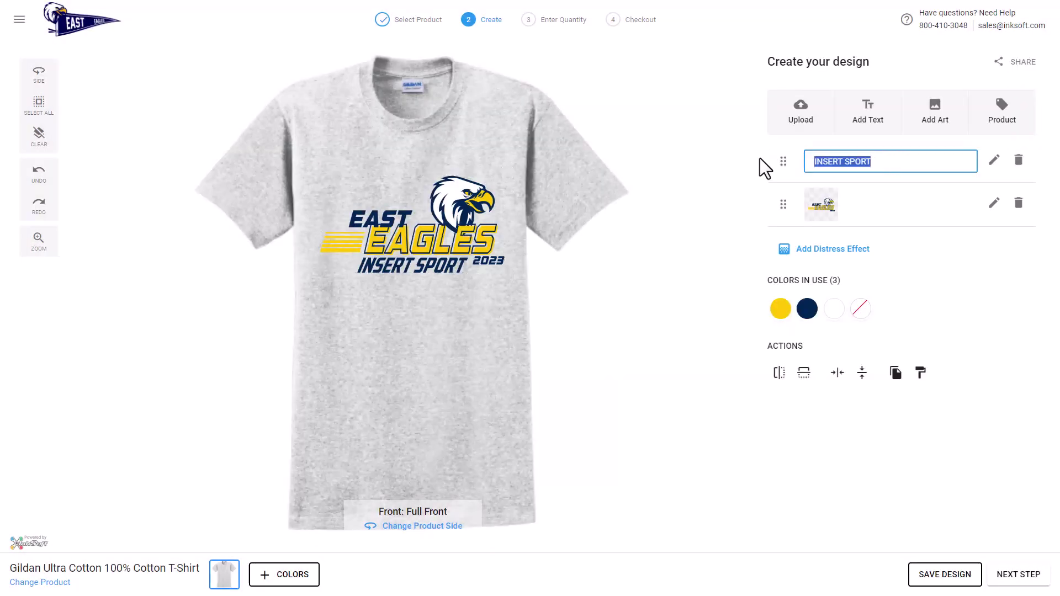
{"action": "type", "text": "VOLLEYBALL"}
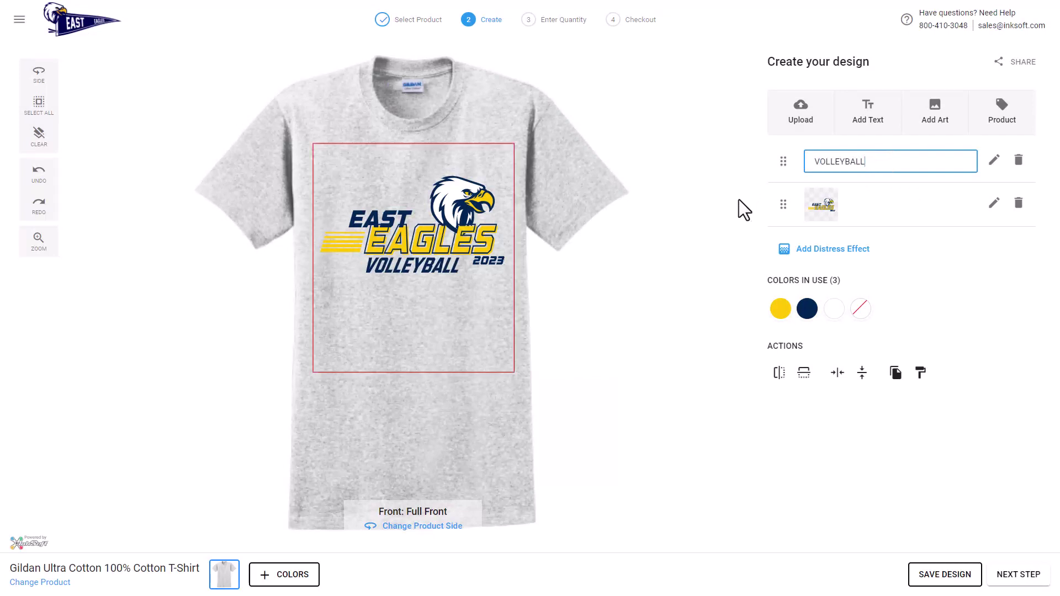
{"action": "left_click", "coordinate": [804, 309]}
{"action": "left_click", "coordinate": [995, 304]}
{"action": "left_click", "coordinate": [902, 368]}
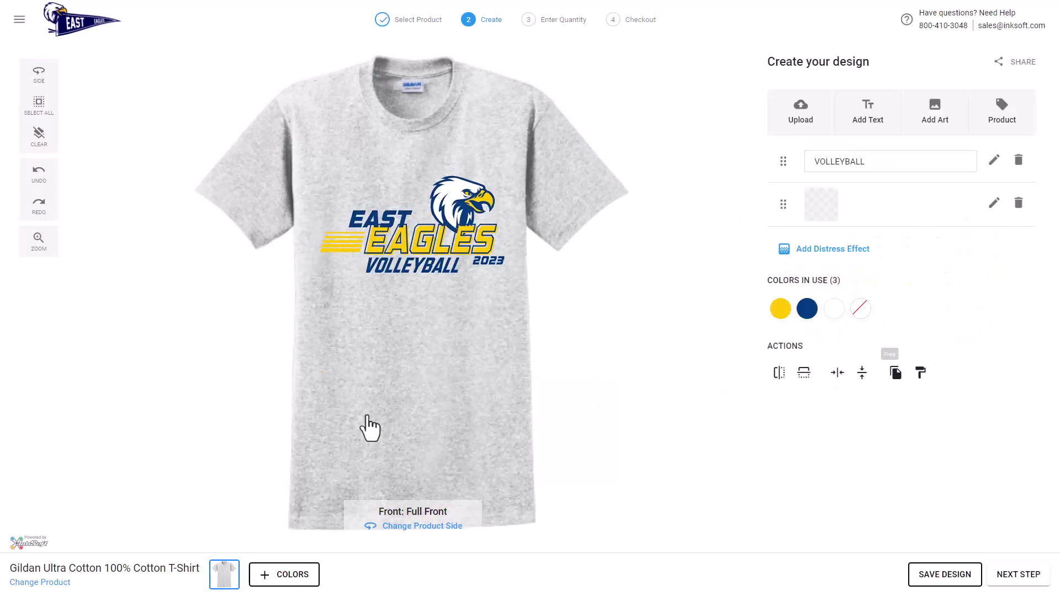
- Change the T-shirt color to light blue and proceed to the next ordering stage
{"action": "left_click", "coordinate": [277, 575]}
{"action": "left_click", "coordinate": [277, 494]}
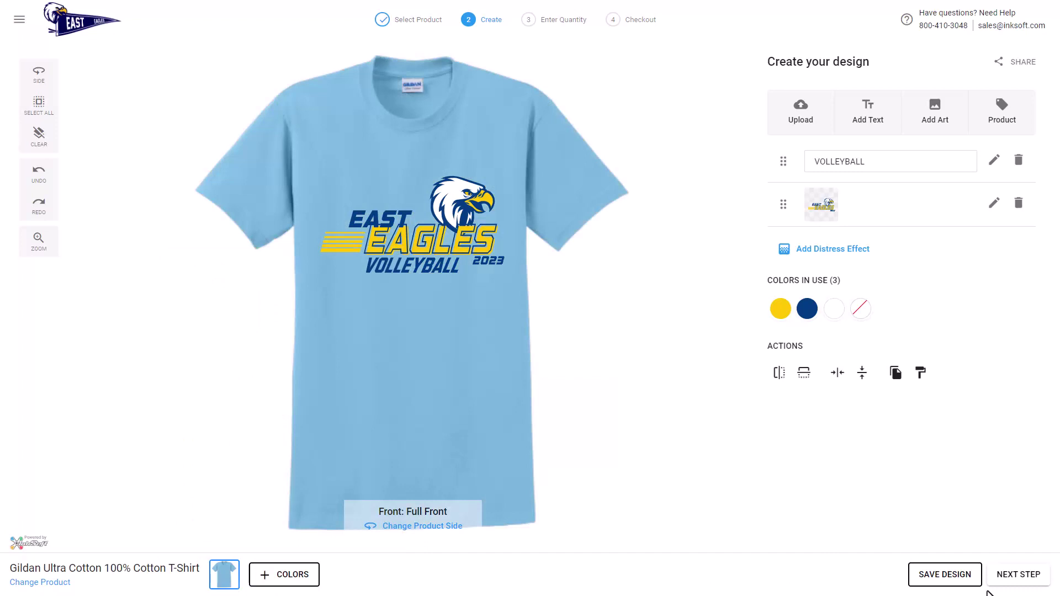
{"action": "left_click", "coordinate": [1020, 578]}
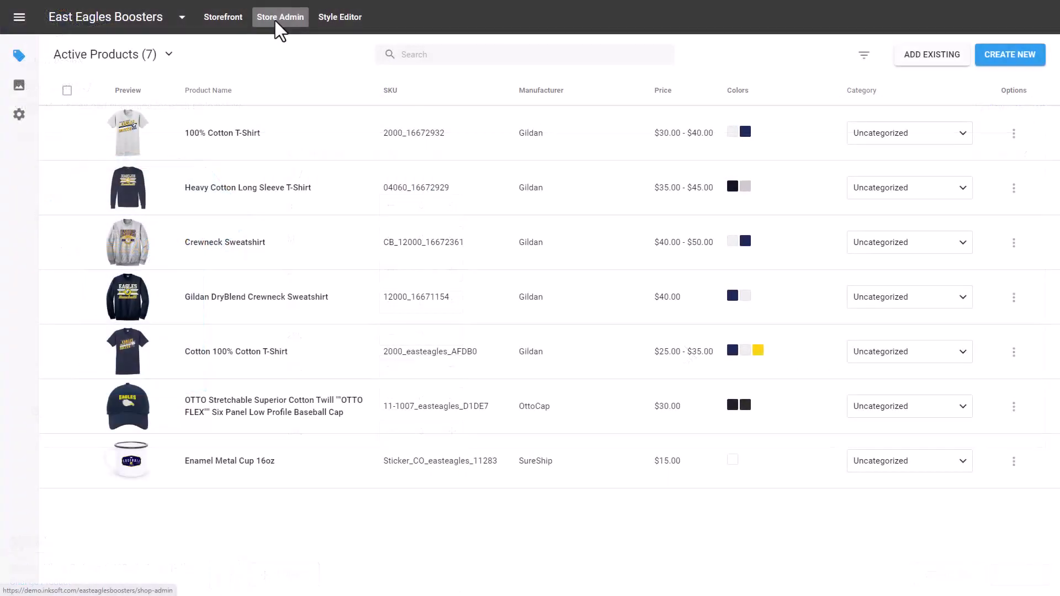
- Enable Saved Design Notifications for the existing notification e-mail in the East Eagles Boosters store settings
{"action": "left_click", "coordinate": [20, 117]}
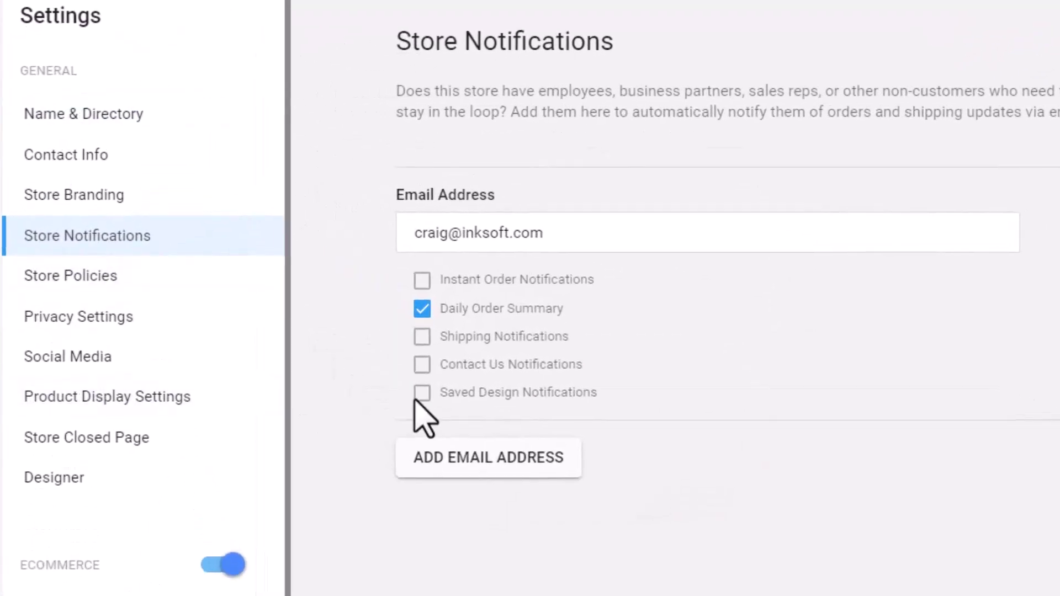
{"action": "left_click", "coordinate": [422, 393]}
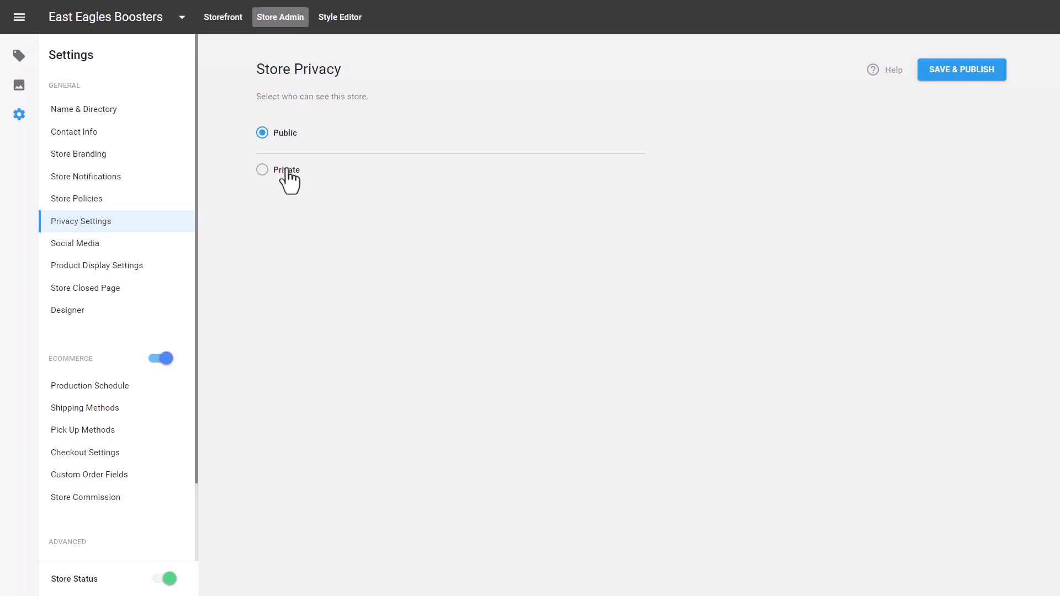
- Set Customer Payment to Disabled in the store's checkout settings
{"action": "left_click", "coordinate": [105, 454]}
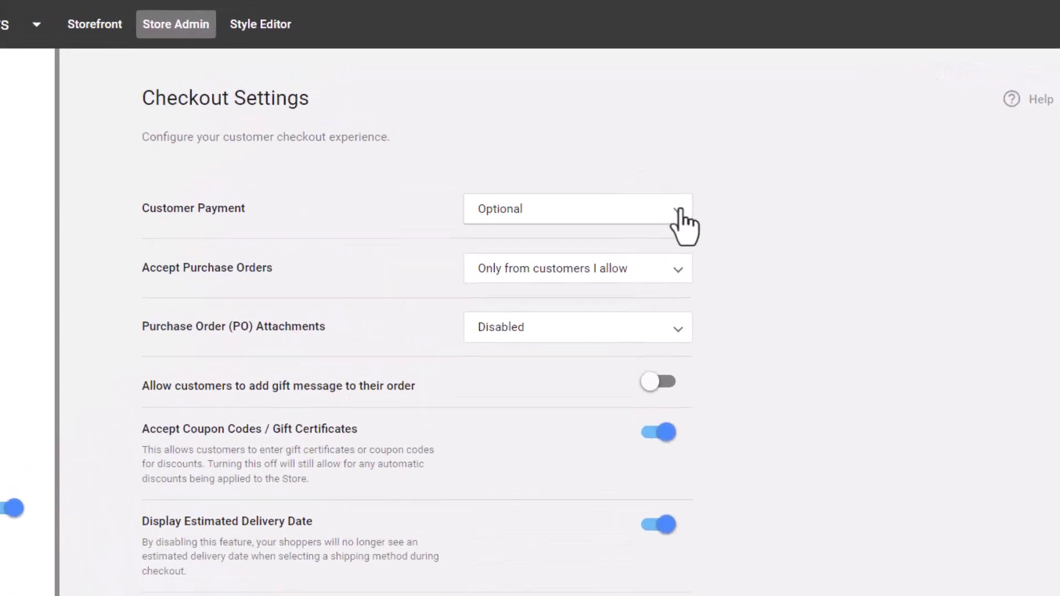
{"action": "left_click", "coordinate": [679, 210]}
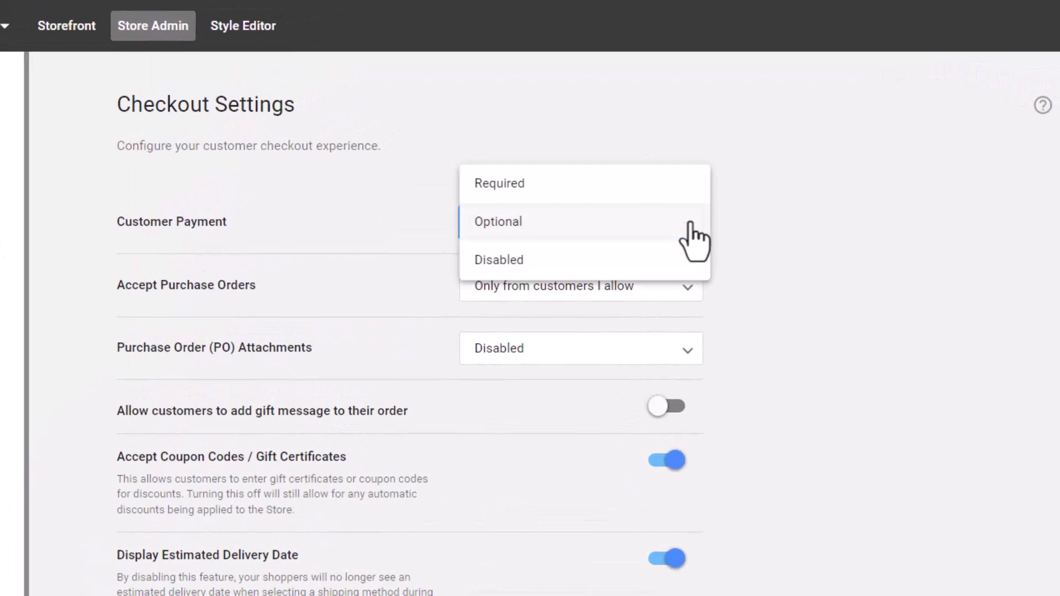
{"action": "left_click", "coordinate": [603, 264]}
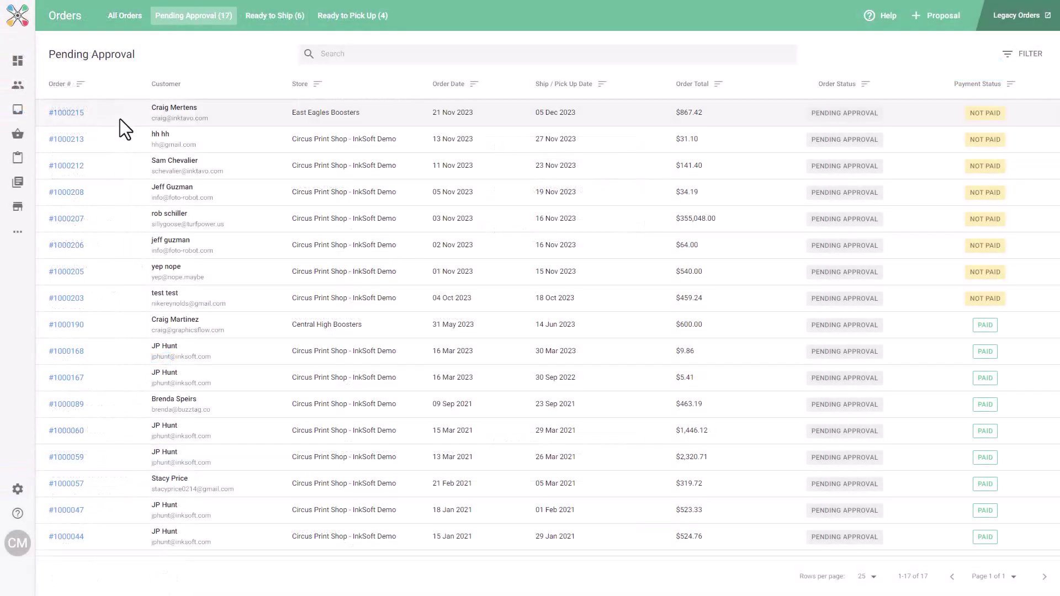
- Open the East Eagles Boosters order from the pending approval orders
{"action": "left_click", "coordinate": [76, 114]}
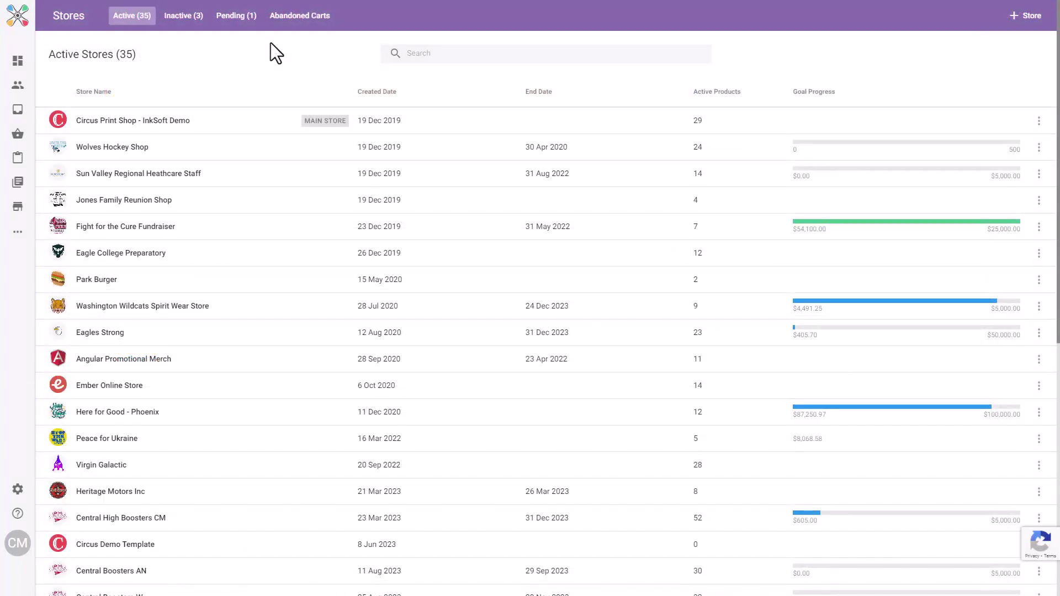
- Open the abandoned carts of all stores and filter them by store
{"action": "left_click", "coordinate": [299, 16]}
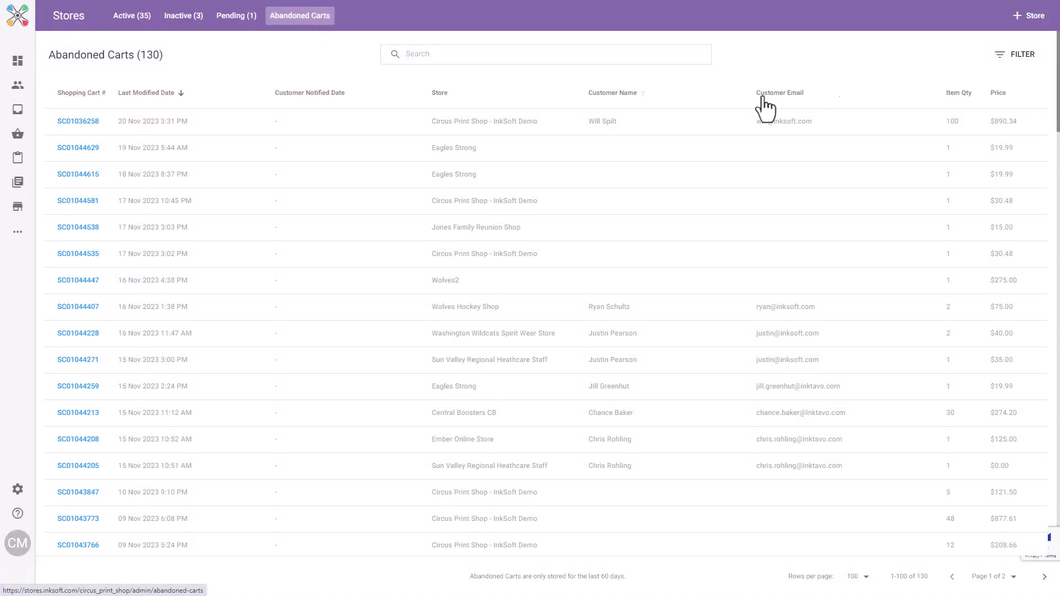
{"action": "left_click", "coordinate": [1014, 55]}
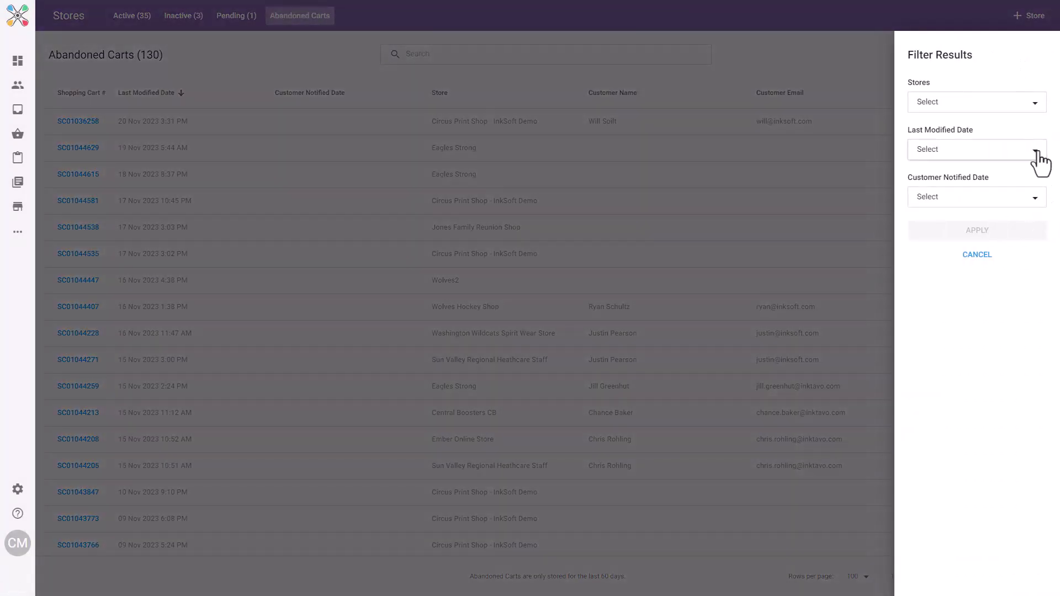
{"action": "left_click", "coordinate": [1033, 104]}
{"action": "left_click", "coordinate": [923, 171]}
{"action": "left_click", "coordinate": [978, 253]}
{"action": "left_click", "coordinate": [985, 239]}
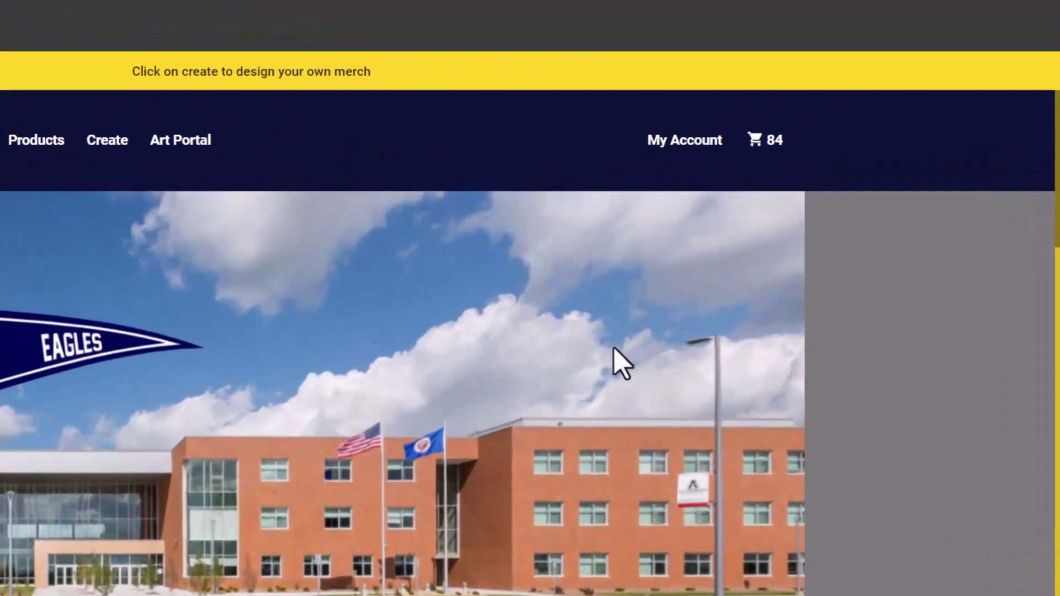
- Open the saved design East Eagles Name Drop 01 from the customer account for editing in the designer
{"action": "left_click", "coordinate": [812, 103]}
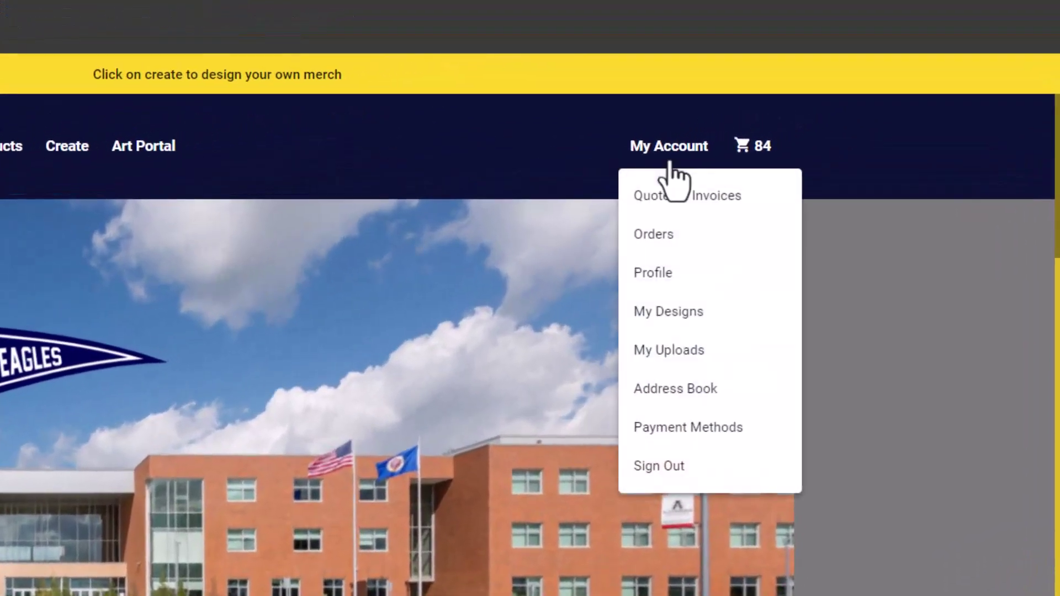
{"action": "left_click", "coordinate": [664, 309]}
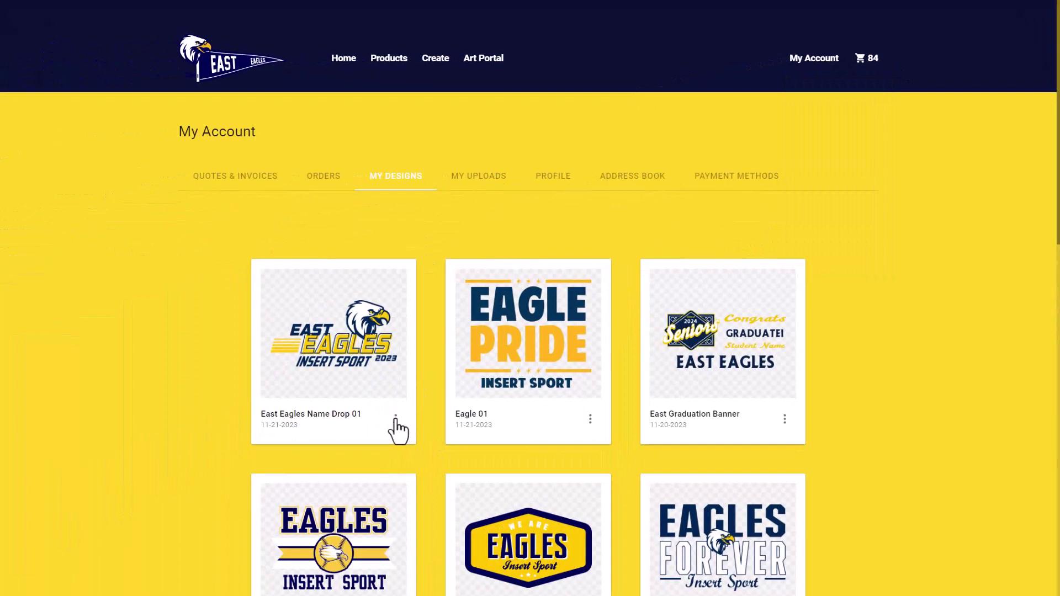
{"action": "left_click", "coordinate": [396, 419]}
{"action": "left_click", "coordinate": [350, 472]}
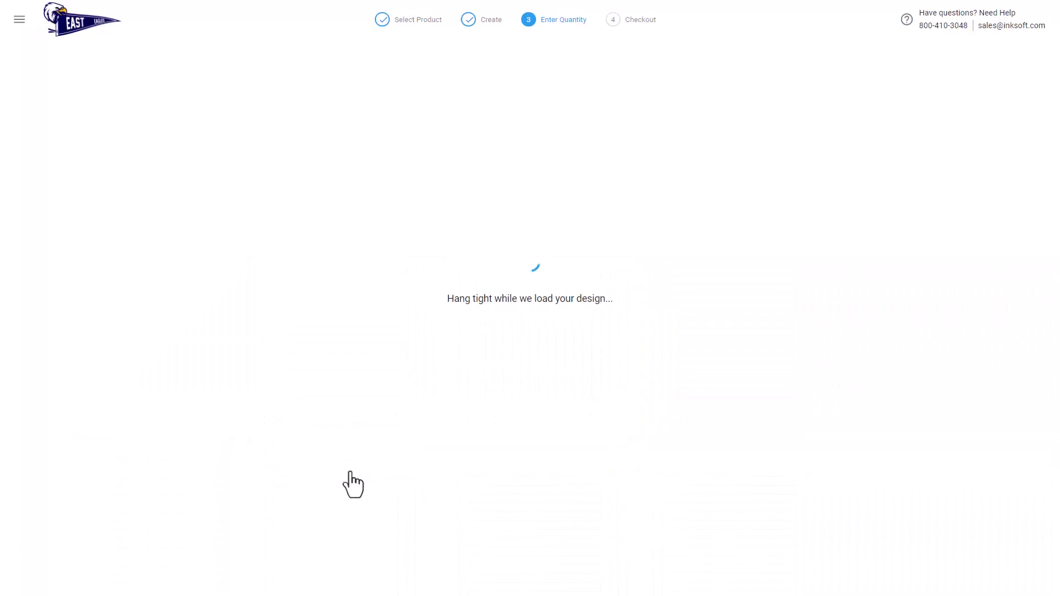
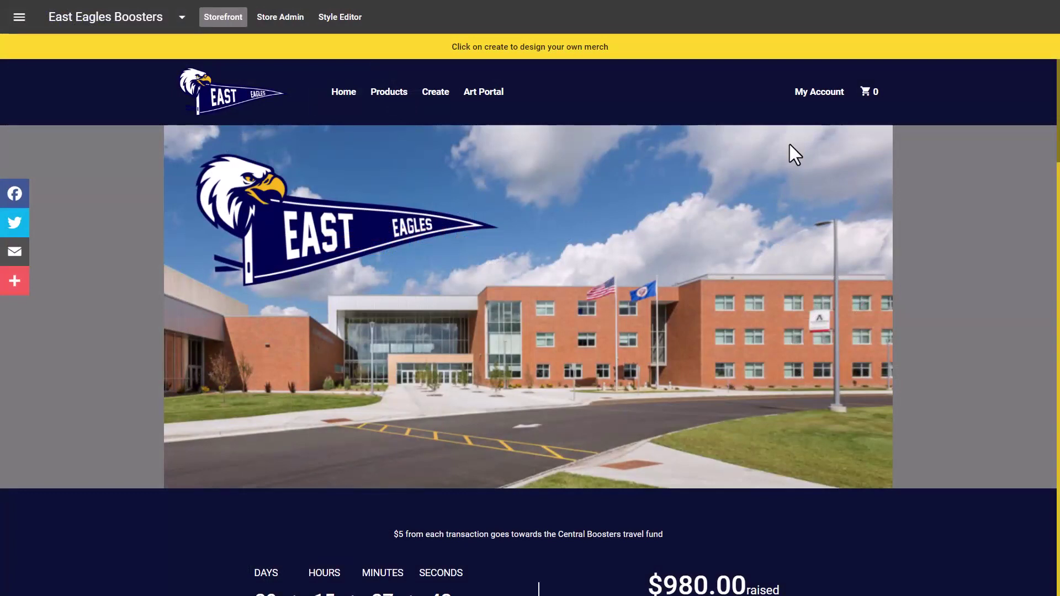
- Open the saved design East Eagles Lacrosse 01 from the customer account for editing in the designer
{"action": "left_click", "coordinate": [826, 93]}
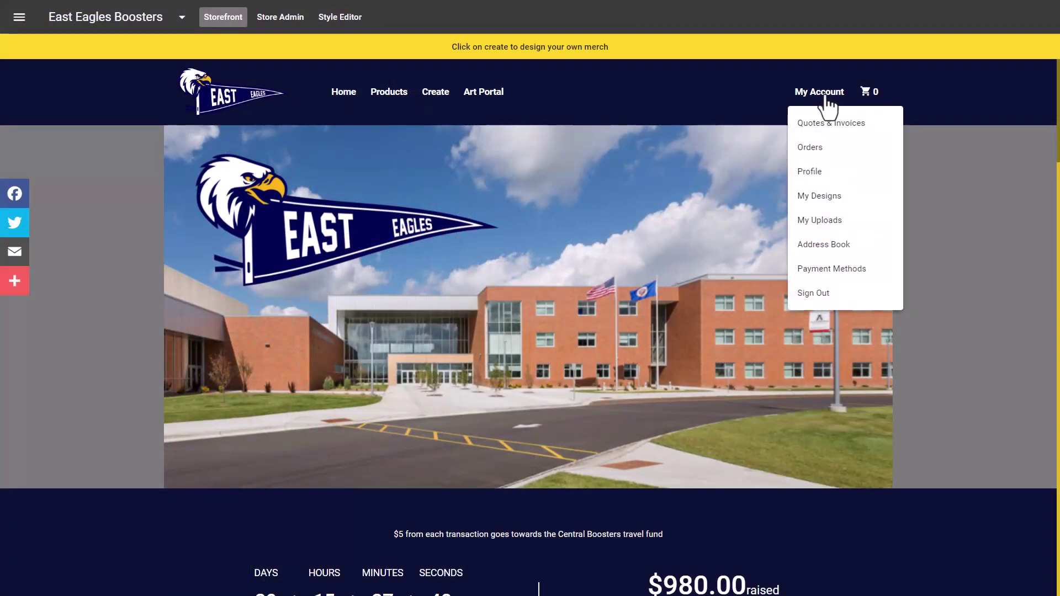
{"action": "left_click", "coordinate": [818, 199]}
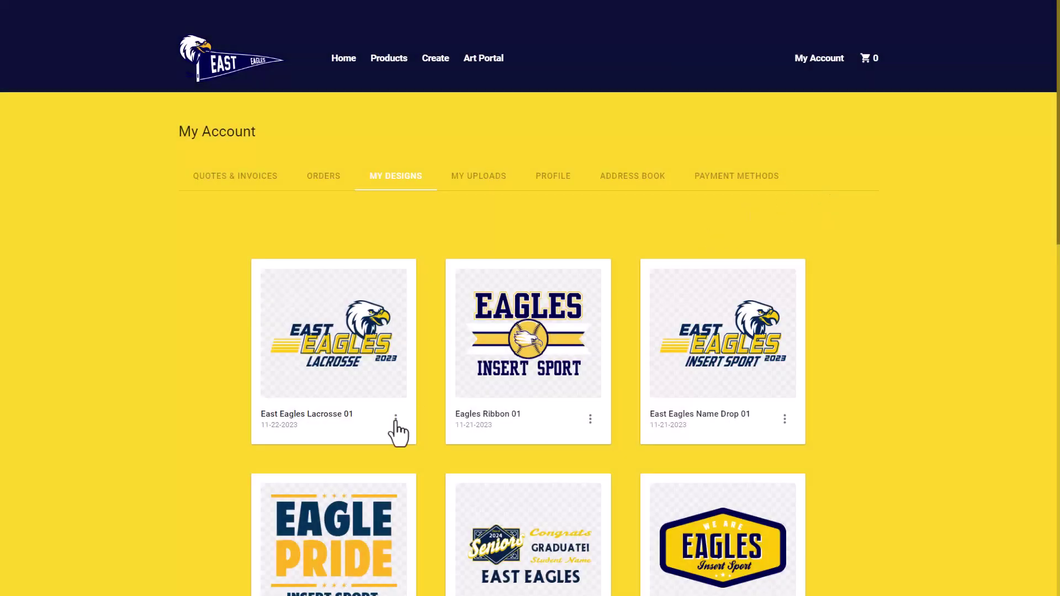
{"action": "left_click", "coordinate": [396, 420]}
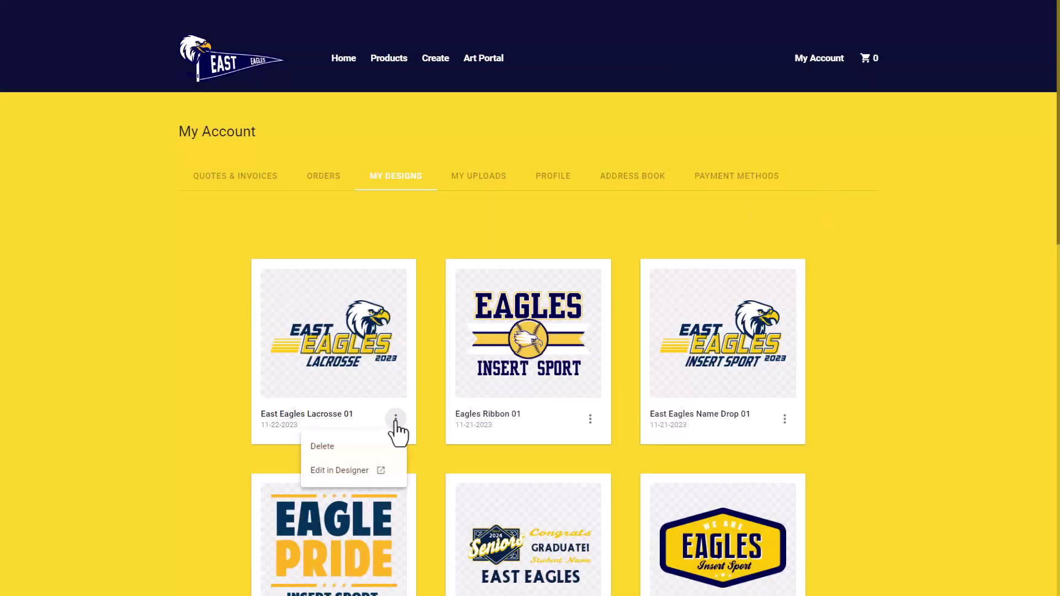
{"action": "left_click", "coordinate": [338, 471]}
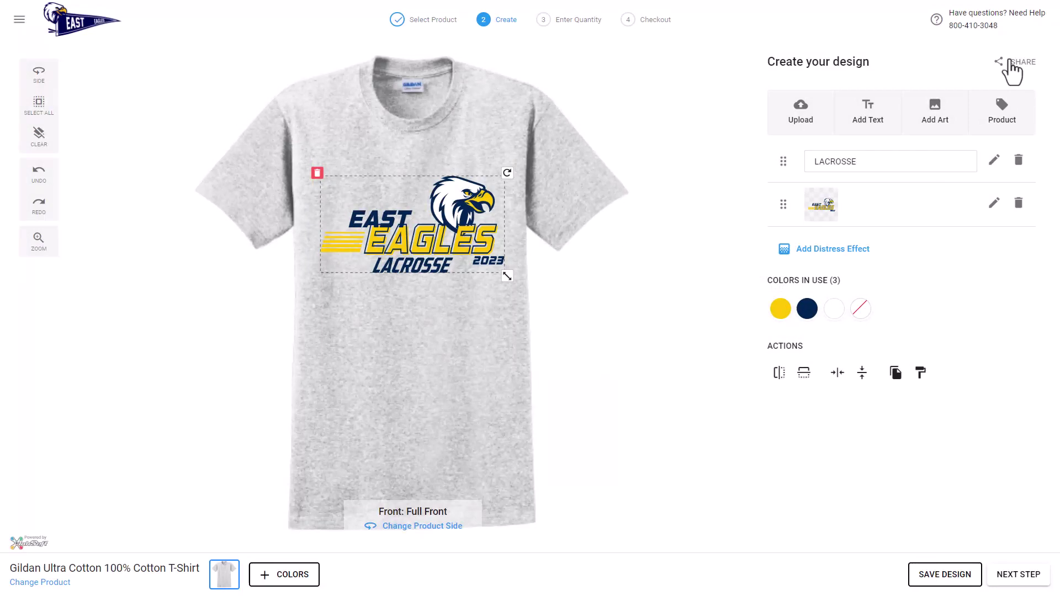
- Open the sharing options for the lacrosse T-shirt design, then proceed to entering its size quantities
{"action": "left_click", "coordinate": [1010, 62]}
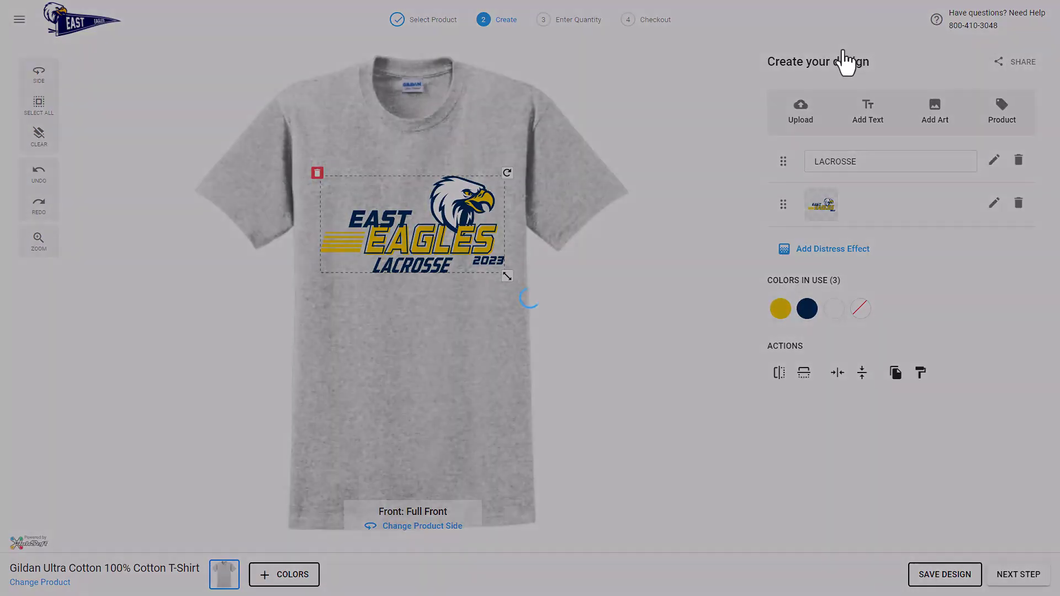
{"action": "left_click", "coordinate": [660, 352]}
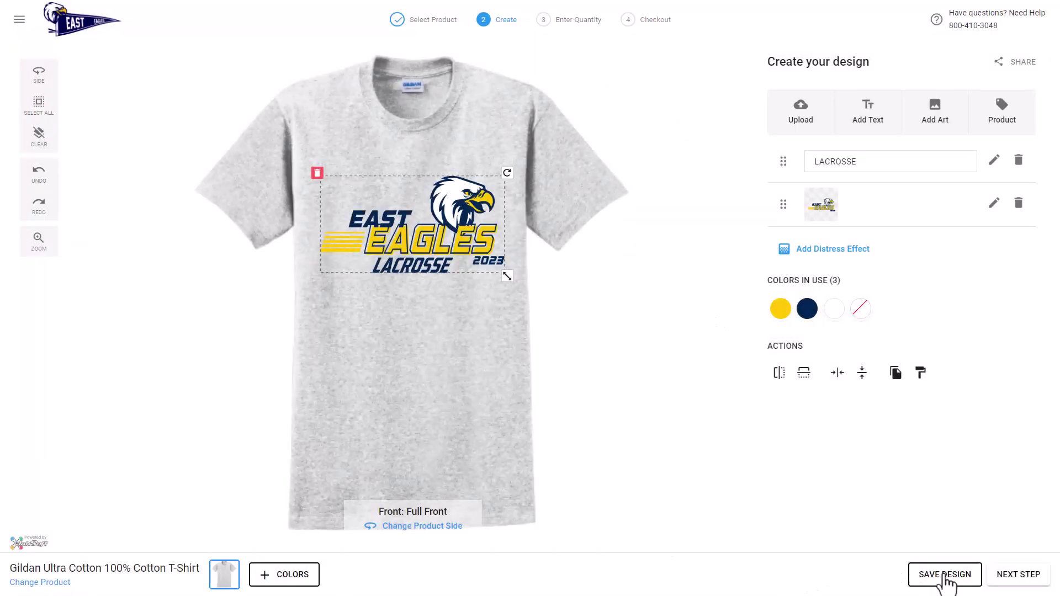
{"action": "left_click", "coordinate": [1014, 576]}
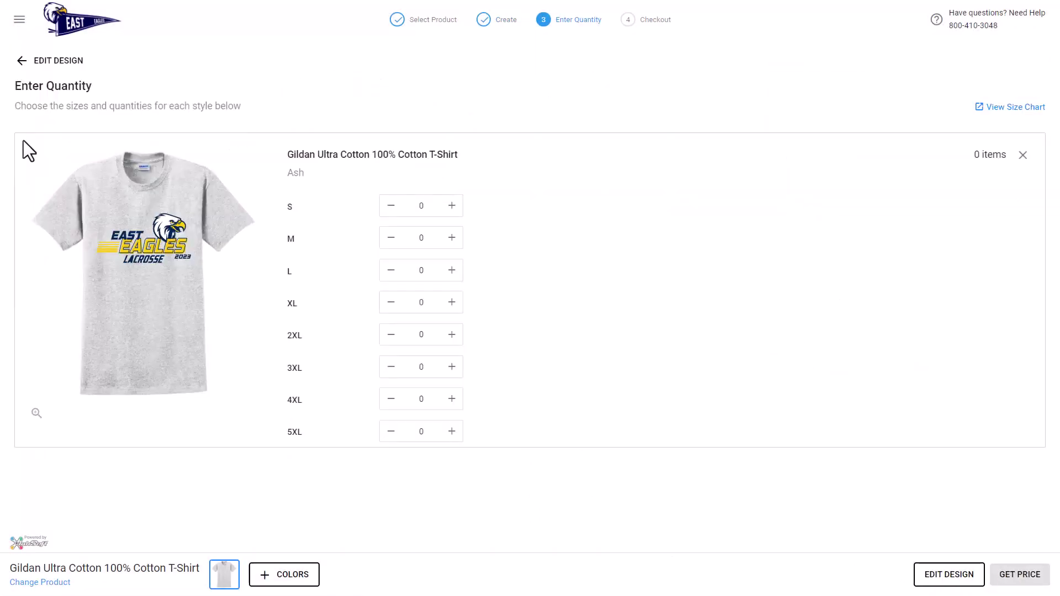
- Capture a screen snip of the East Eagles Lacrosse T-shirt mockup on the quantity page
{"action": "key", "text": "super+shift+s"}
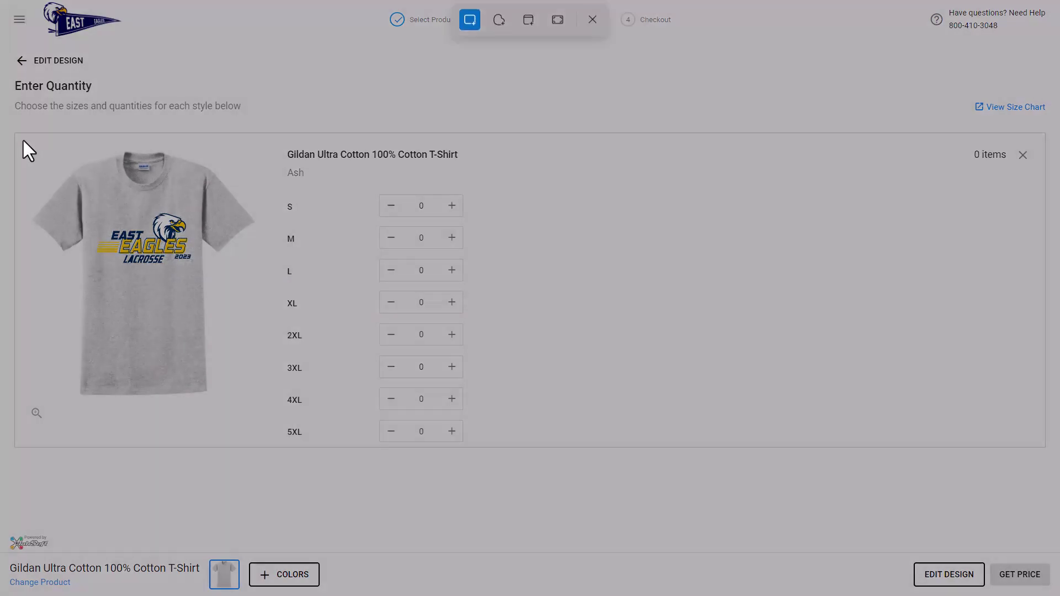
{"action": "left_click_drag", "start_coordinate": [23, 140], "coordinate": [268, 407]}
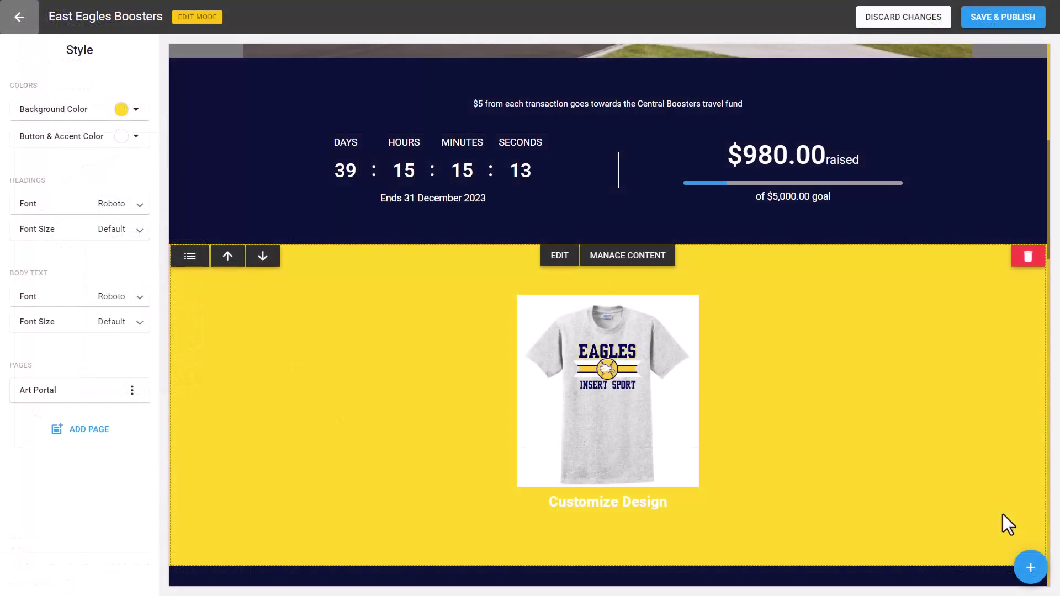
- View the available page components, then open the Customize Design block's content and examine its alignment and image options
{"action": "left_click", "coordinate": [1030, 567]}
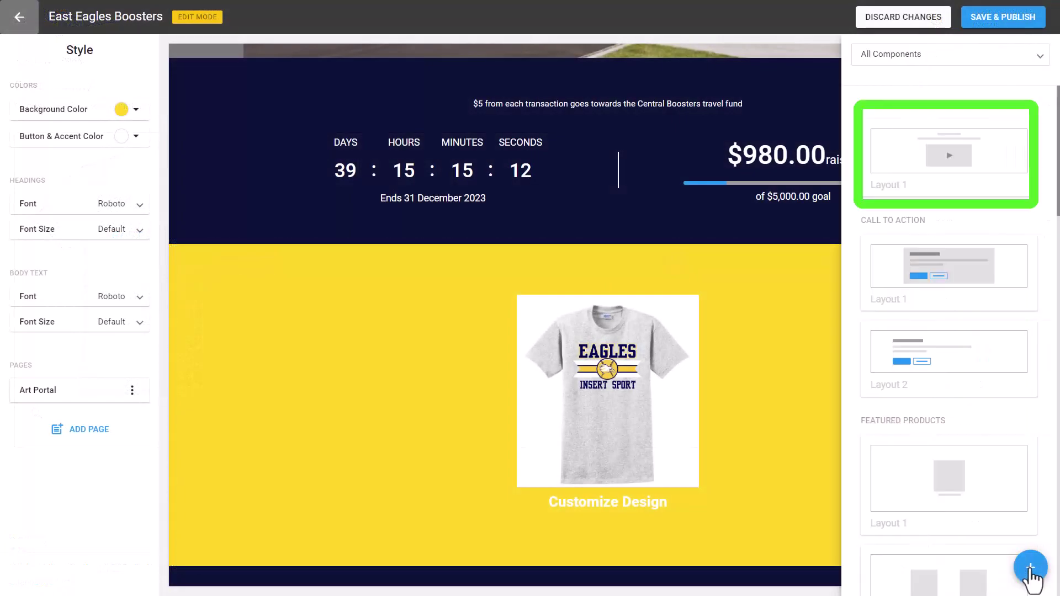
{"action": "left_click", "coordinate": [1030, 569]}
{"action": "left_click", "coordinate": [605, 257]}
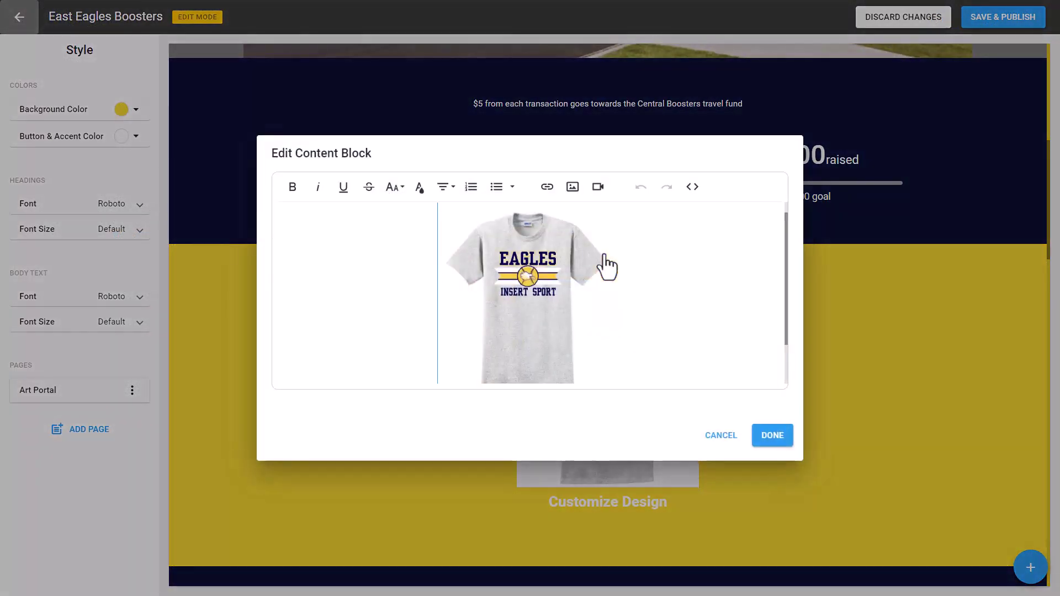
{"action": "left_click", "coordinate": [445, 186]}
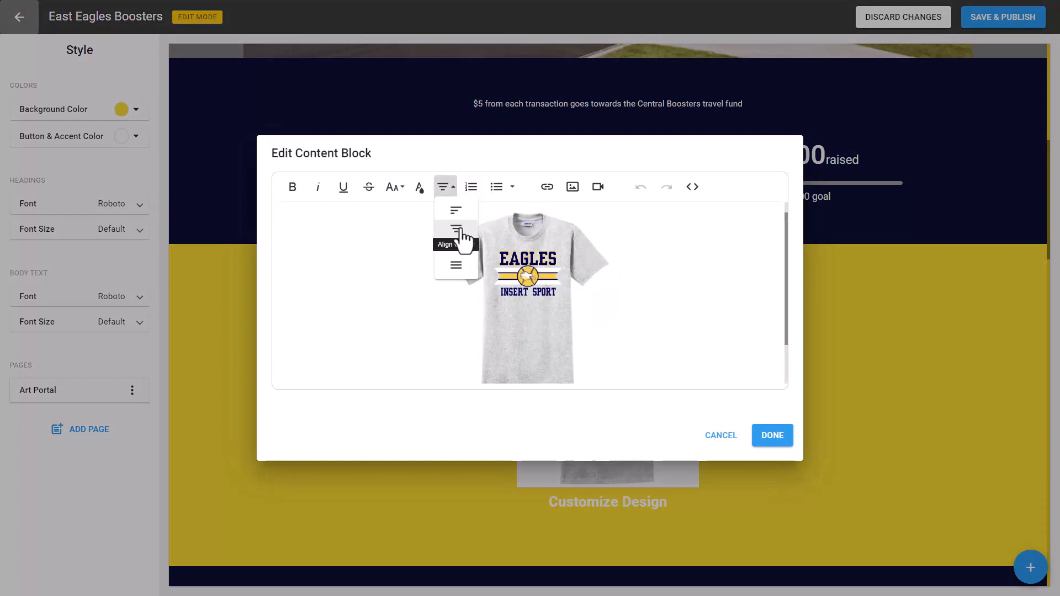
{"action": "left_click", "coordinate": [752, 329]}
{"action": "left_click", "coordinate": [561, 304]}
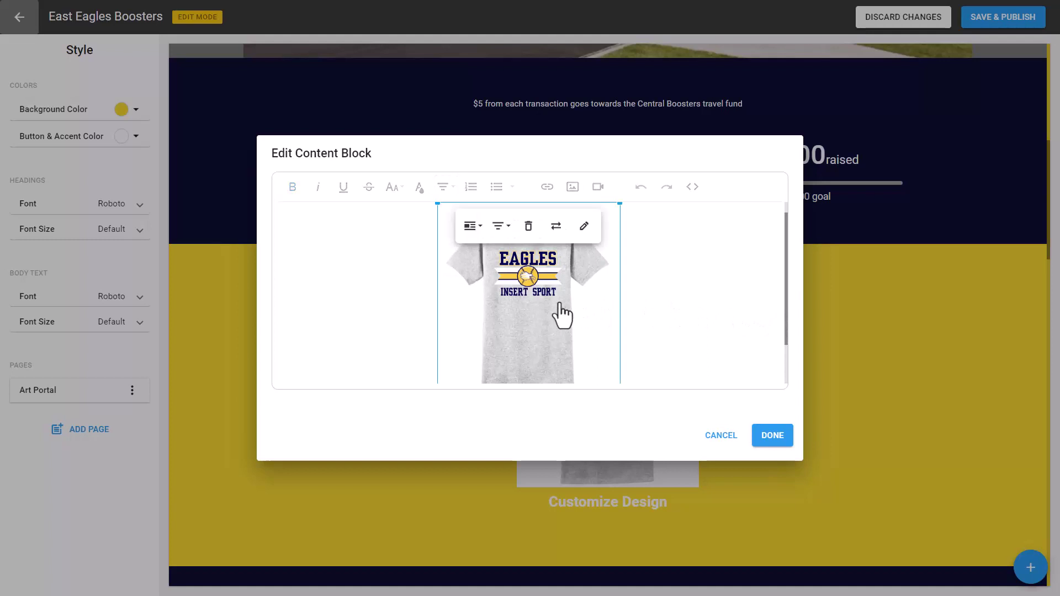
{"action": "left_click", "coordinate": [692, 304]}
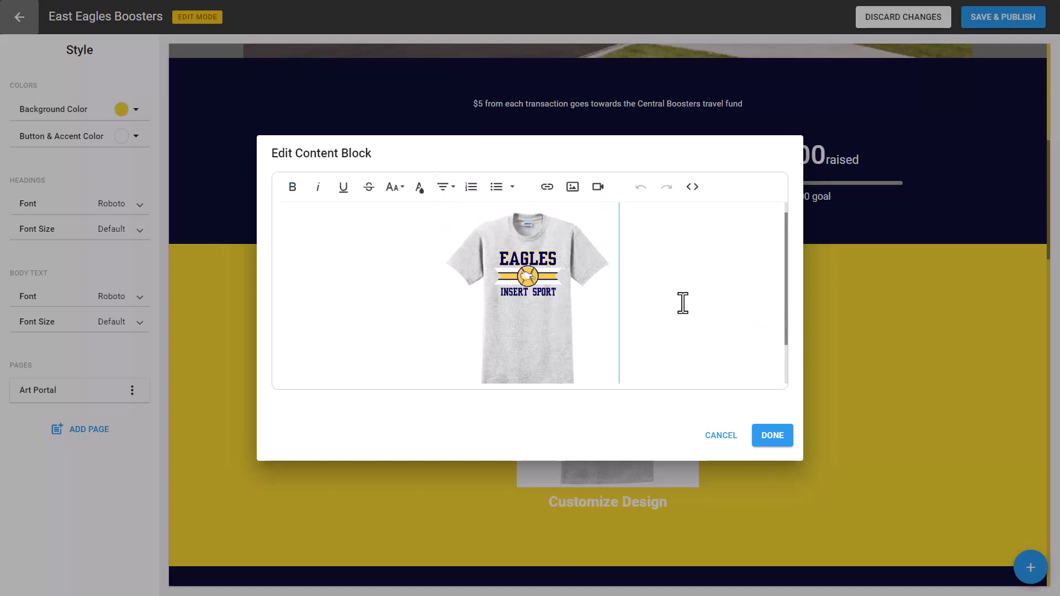
- Select the T-shirt image in the content block, view the link insertion options, and finish editing the block
{"action": "left_click_drag", "start_coordinate": [681, 303], "coordinate": [435, 296]}
{"action": "left_click", "coordinate": [395, 304]}
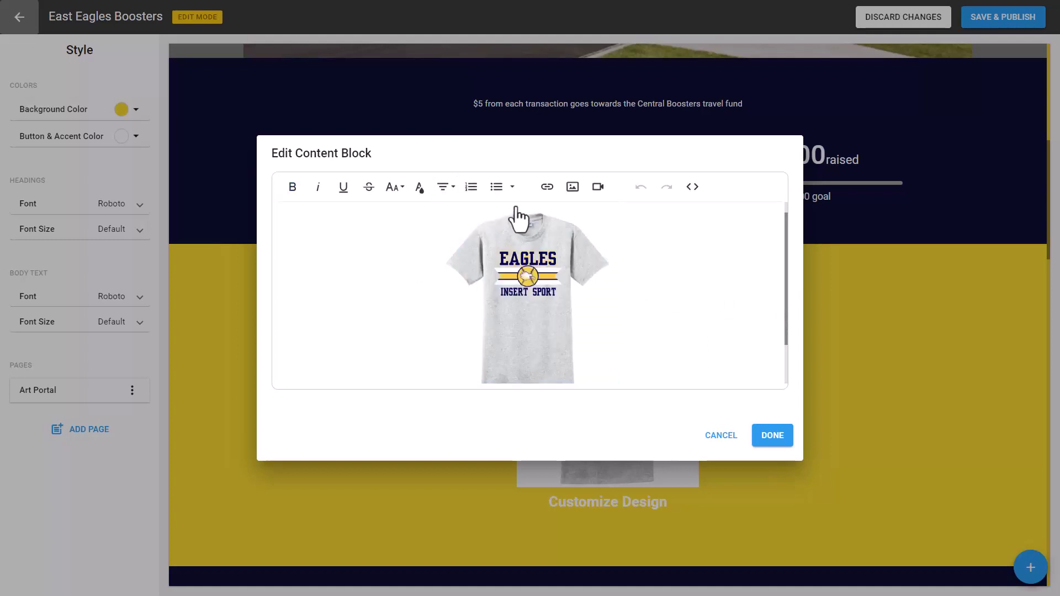
{"action": "left_click", "coordinate": [547, 188]}
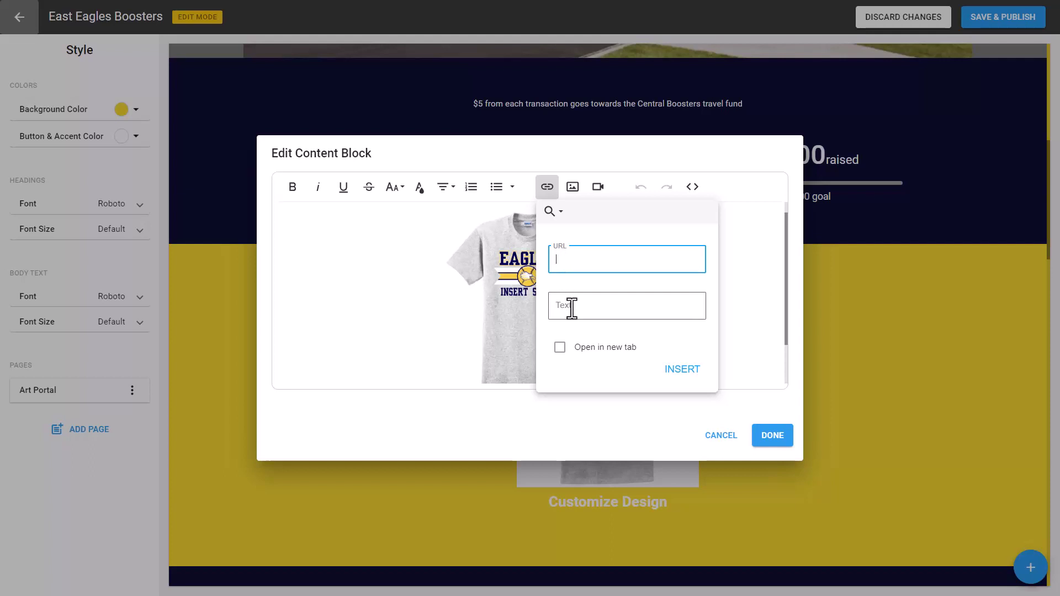
{"action": "key", "text": "Escape"}
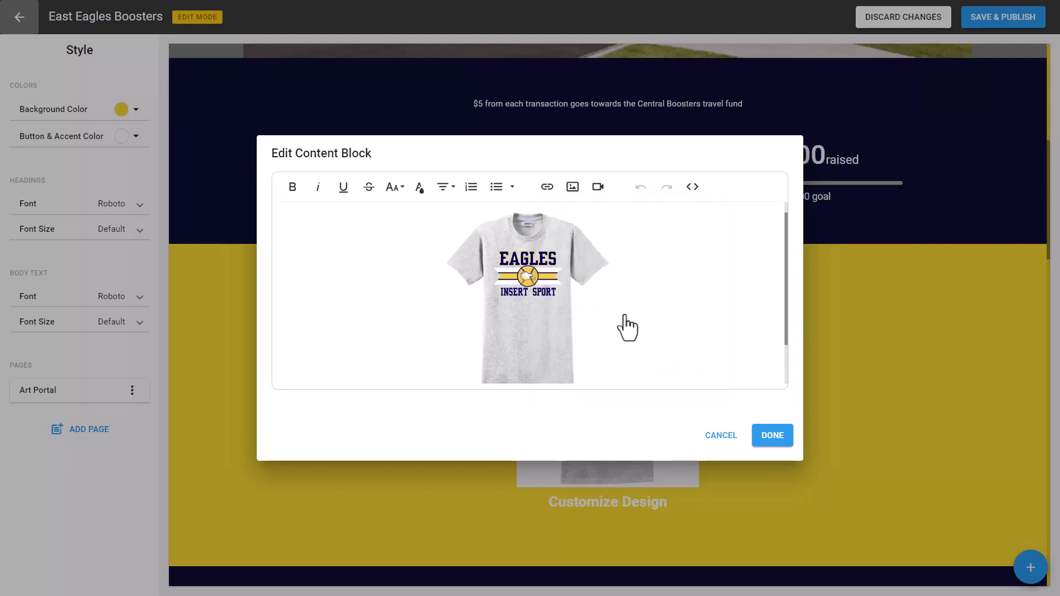
{"action": "left_click", "coordinate": [772, 436]}
- Return to the East Eagles Boosters storefront and open the Customize Design T-shirt in the designer
{"action": "left_click", "coordinate": [20, 17]}
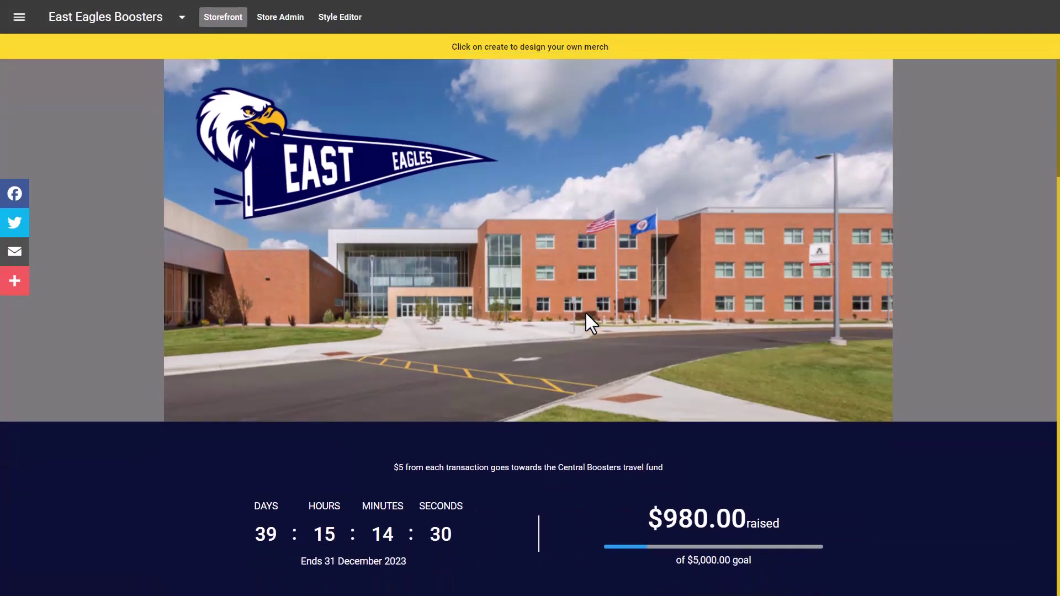
{"action": "scroll", "coordinate": [585, 310], "scroll_direction": "down", "scroll_amount": 5}
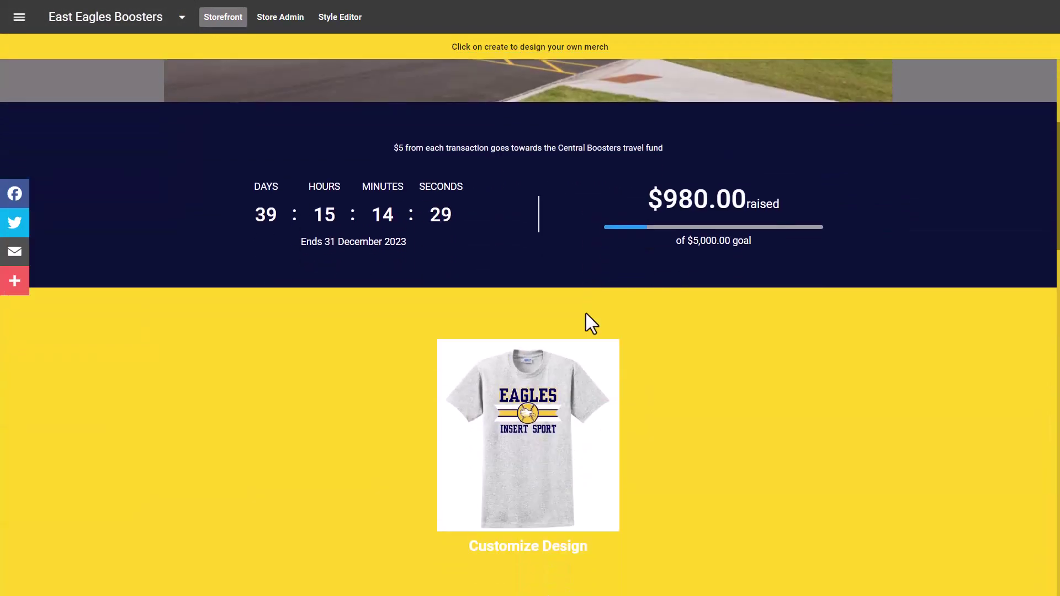
{"action": "left_click", "coordinate": [542, 436]}
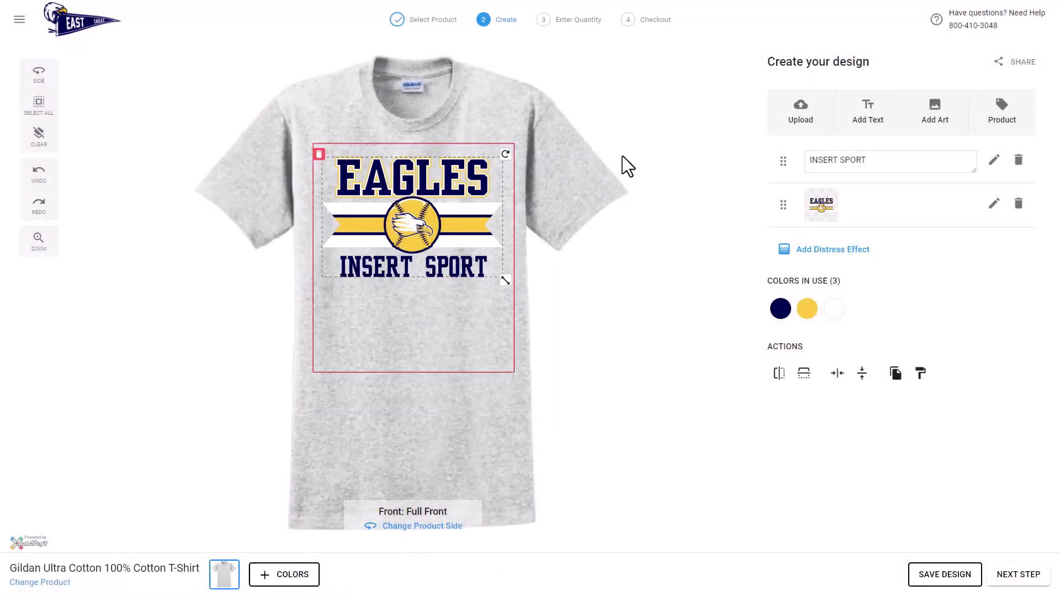